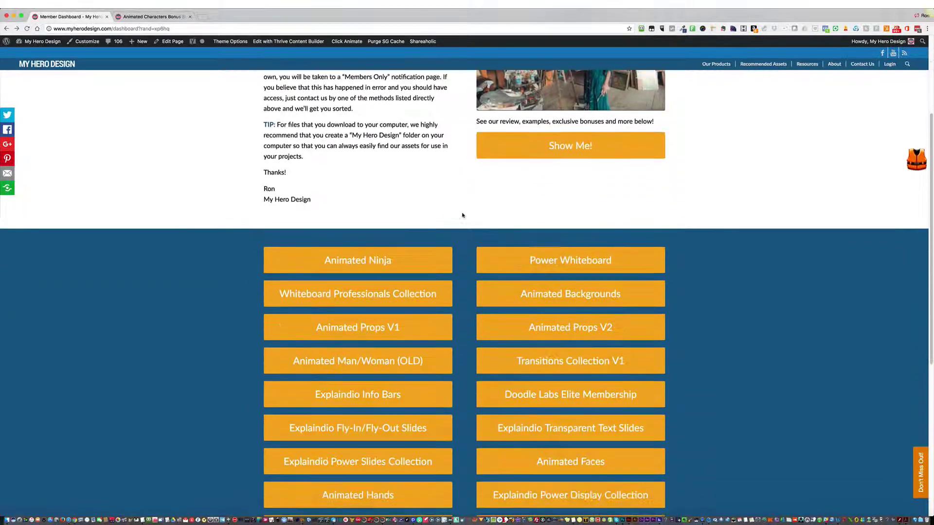
{"action": "scroll", "coordinate": [465, 214], "scroll_direction": "up", "scroll_amount": 3}
{"action": "scroll", "coordinate": [466, 214], "scroll_direction": "down", "scroll_amount": 5}
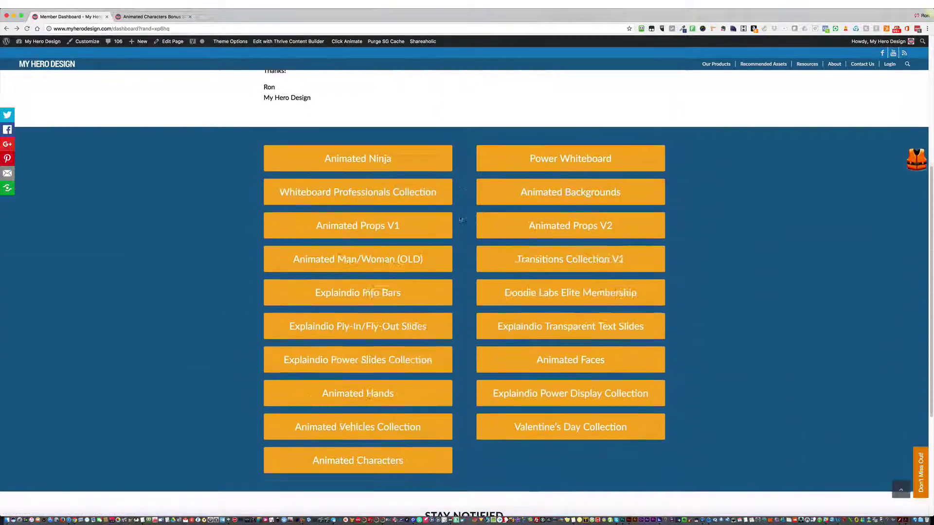
{"action": "scroll", "coordinate": [457, 223], "scroll_direction": "up", "scroll_amount": 5}
{"action": "scroll", "coordinate": [421, 267], "scroll_direction": "down", "scroll_amount": 5}
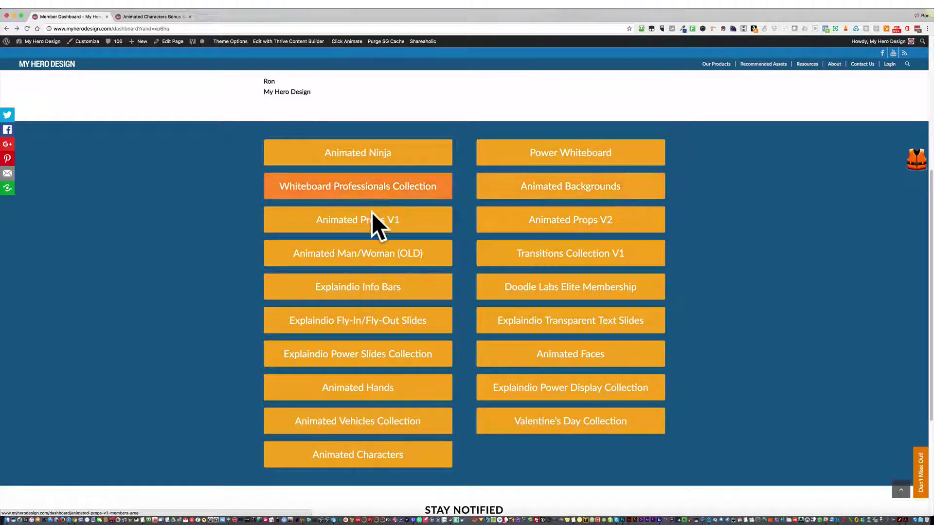
{"action": "scroll", "coordinate": [372, 212], "scroll_direction": "down", "scroll_amount": 2}
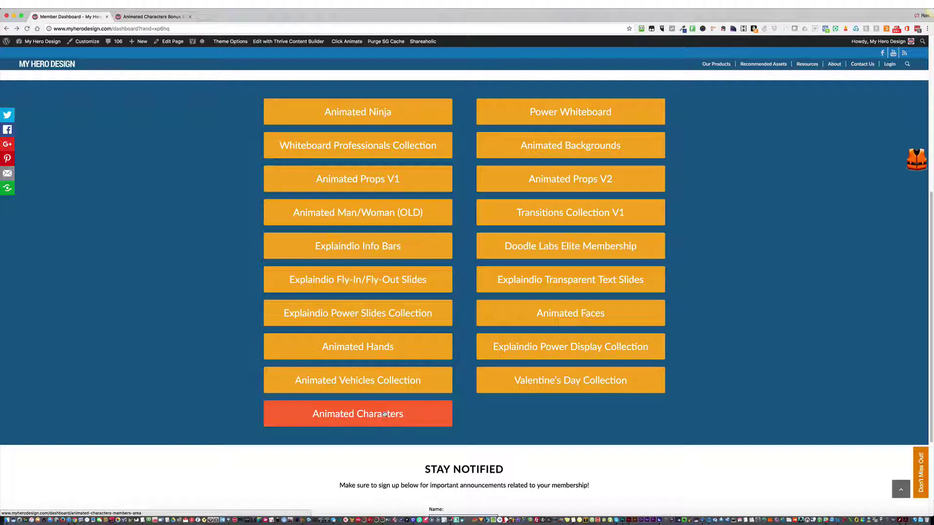
{"action": "scroll", "coordinate": [487, 357], "scroll_direction": "up", "scroll_amount": 6}
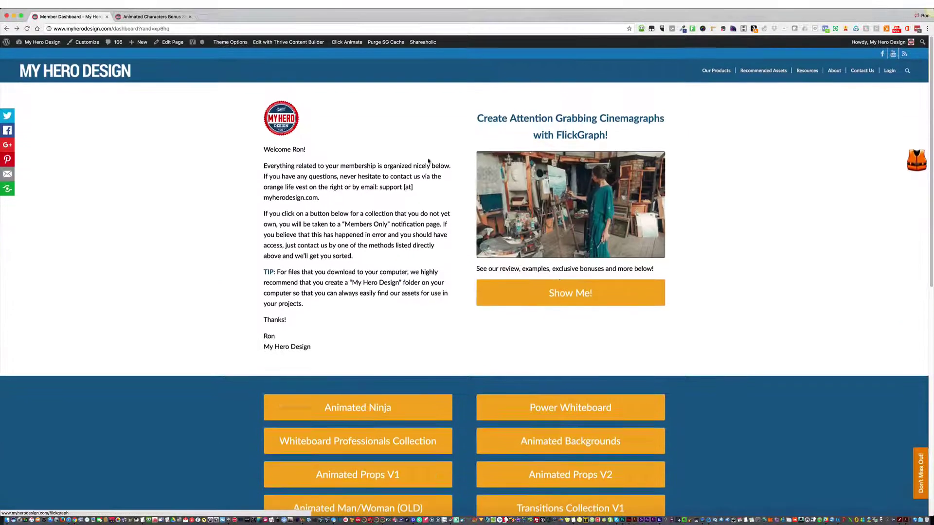
{"action": "scroll", "coordinate": [383, 172], "scroll_direction": "down", "scroll_amount": 6}
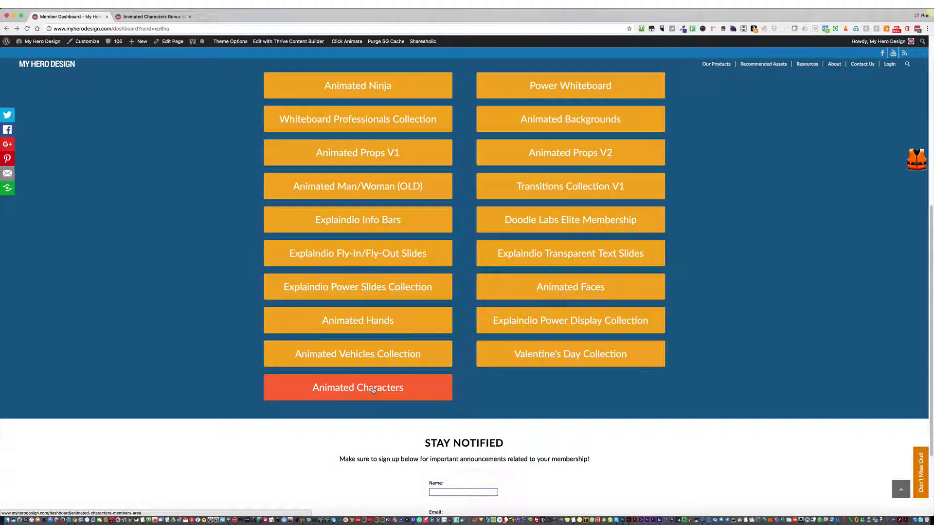
- Open the Animated Characters members area and scroll through its content
{"action": "left_click", "coordinate": [373, 390]}
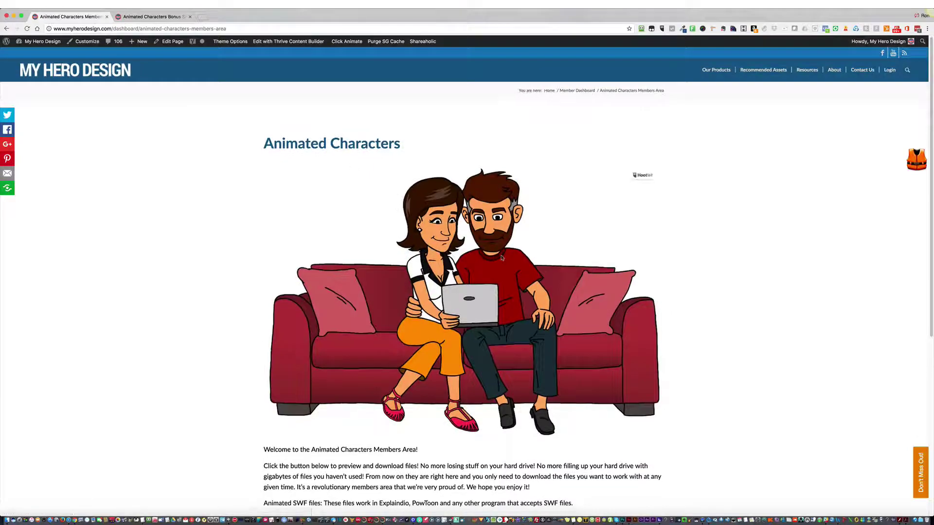
{"action": "scroll", "coordinate": [502, 257], "scroll_direction": "down", "scroll_amount": 6}
{"action": "scroll", "coordinate": [502, 258], "scroll_direction": "up", "scroll_amount": 6}
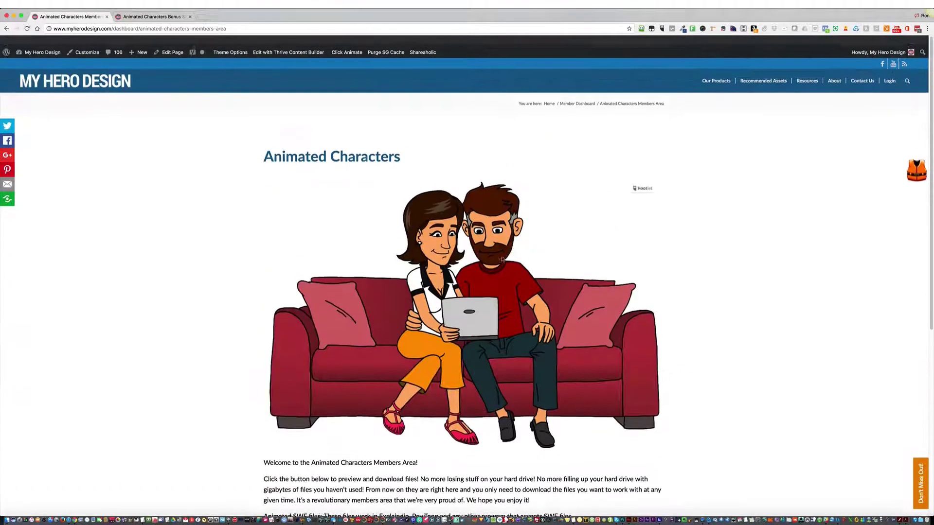
{"action": "scroll", "coordinate": [501, 259], "scroll_direction": "down", "scroll_amount": 5}
{"action": "scroll", "coordinate": [559, 261], "scroll_direction": "up", "scroll_amount": 3}
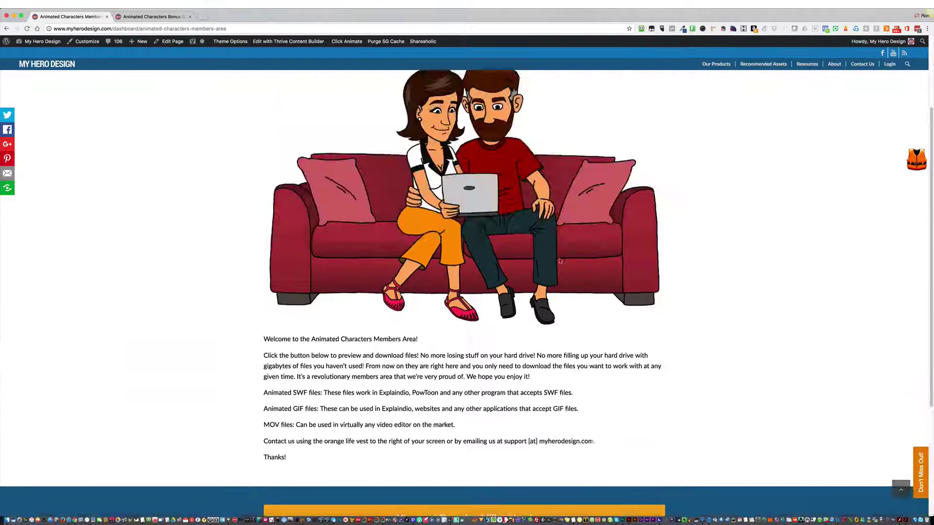
{"action": "scroll", "coordinate": [559, 262], "scroll_direction": "up", "scroll_amount": 2}
{"action": "scroll", "coordinate": [559, 261], "scroll_direction": "down", "scroll_amount": 5}
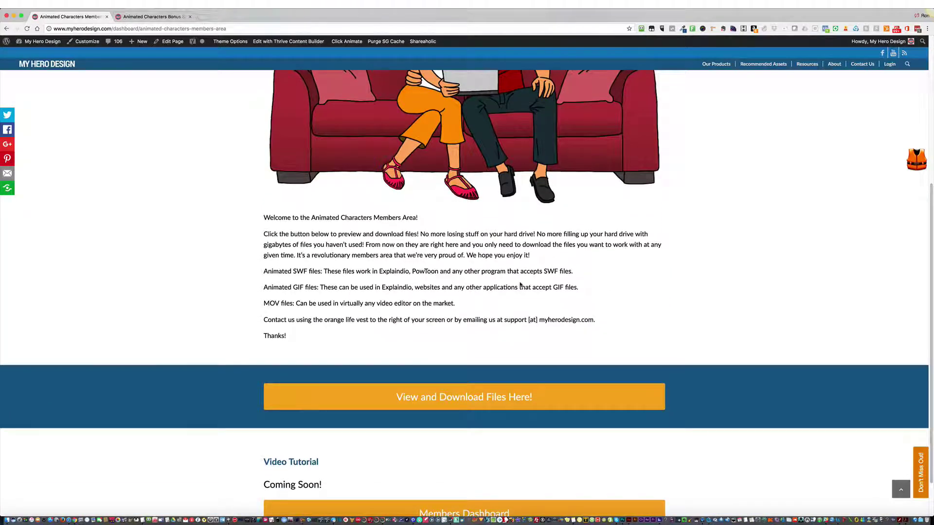
{"action": "scroll", "coordinate": [520, 285], "scroll_direction": "down", "scroll_amount": 2}
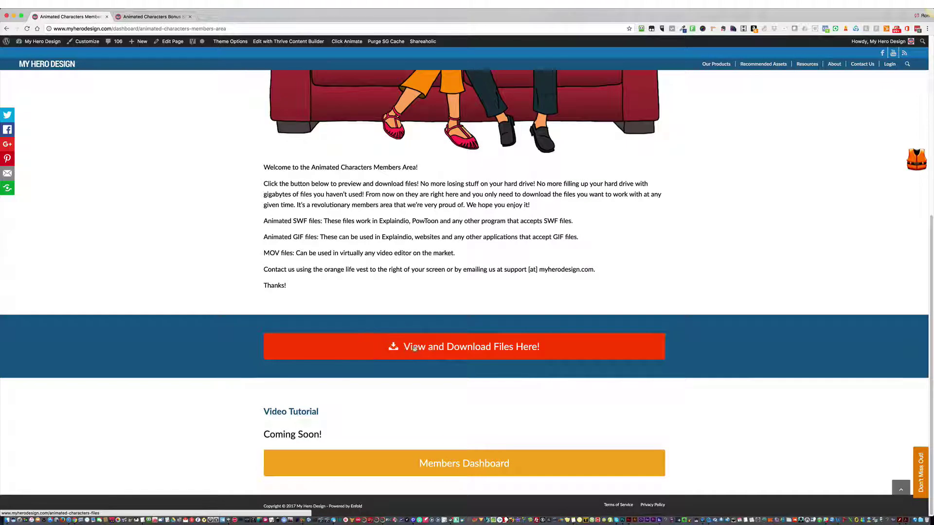
- Open the 'View and Download Files Here!' files page in a new tab
{"action": "left_click", "coordinate": [535, 349]}
{"action": "left_click_drag", "start_coordinate": [267, 184], "coordinate": [352, 184]}
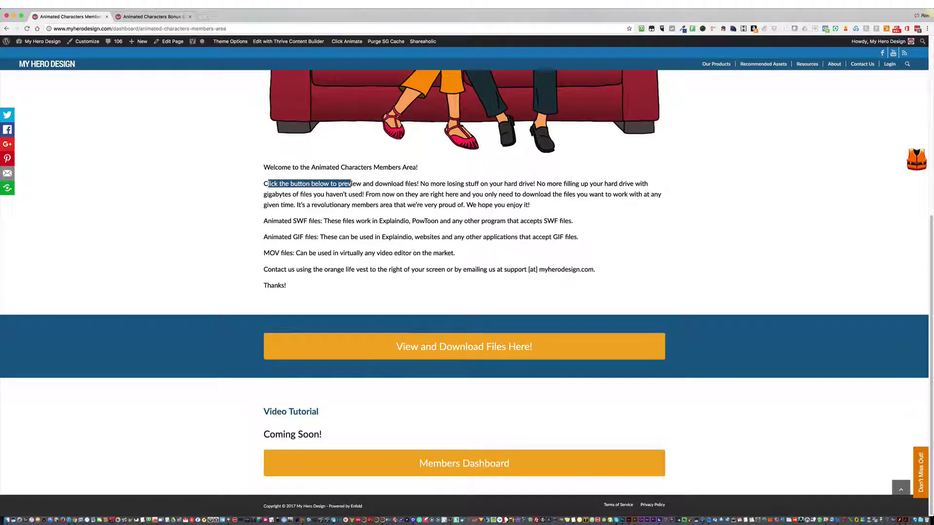
{"action": "left_click", "coordinate": [404, 184]}
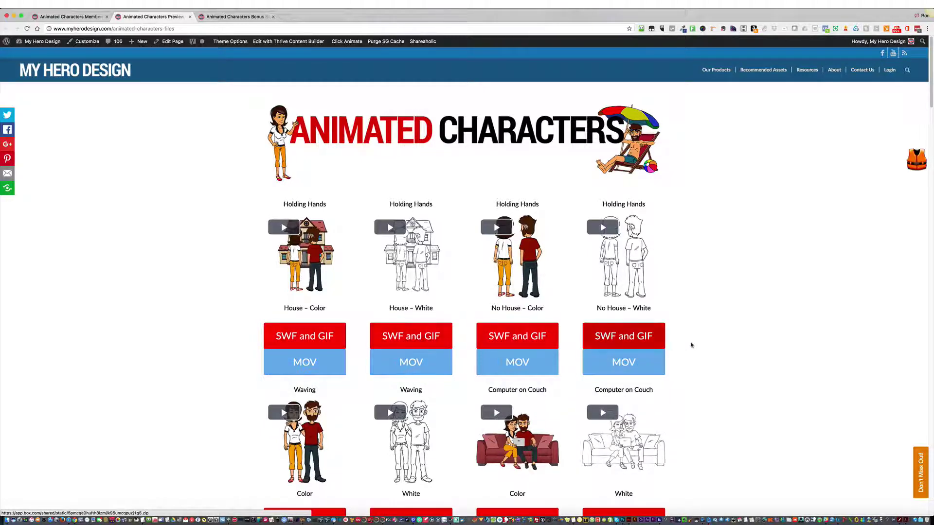
- Scroll down to the files page footer, then back up to the Waving on Bikes and Reading rows
{"action": "scroll", "coordinate": [718, 342], "scroll_direction": "down", "scroll_amount": 3}
{"action": "scroll", "coordinate": [718, 342], "scroll_direction": "down", "scroll_amount": 15}
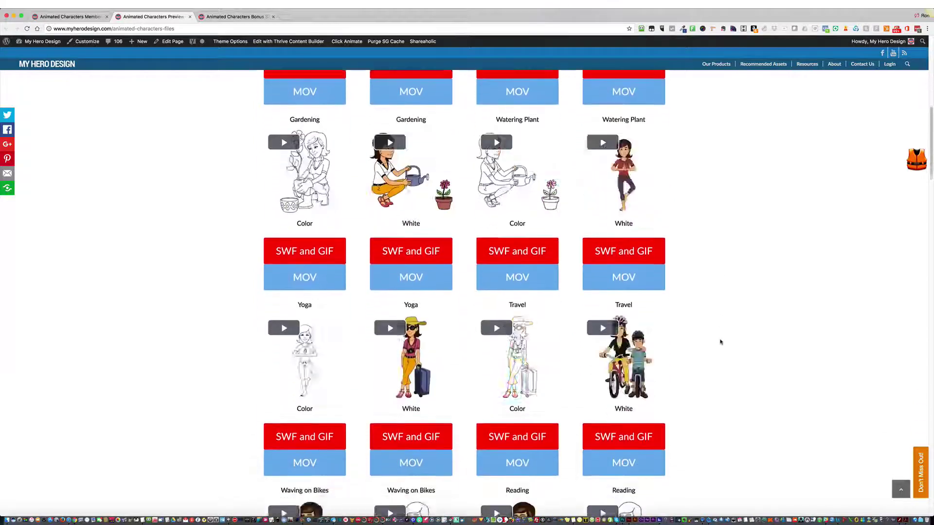
{"action": "scroll", "coordinate": [722, 331], "scroll_direction": "down", "scroll_amount": 13}
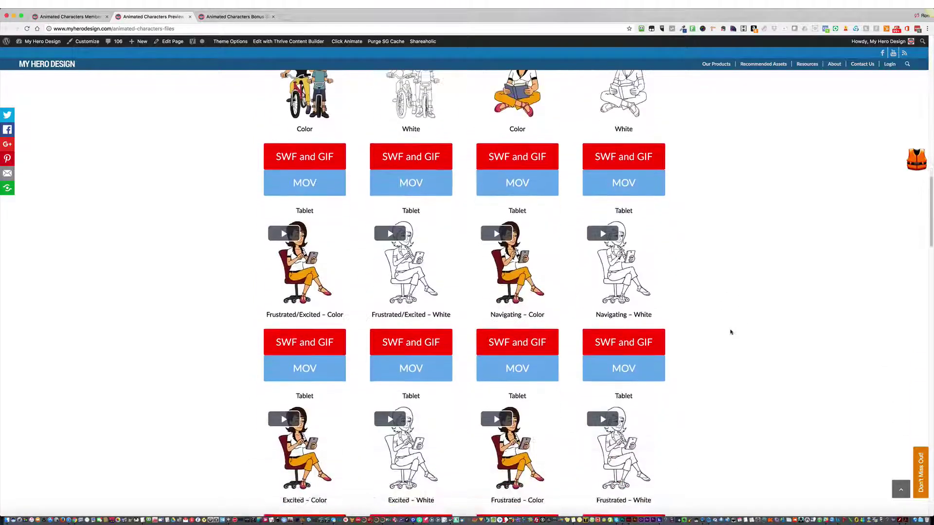
{"action": "scroll", "coordinate": [730, 332], "scroll_direction": "down", "scroll_amount": 8}
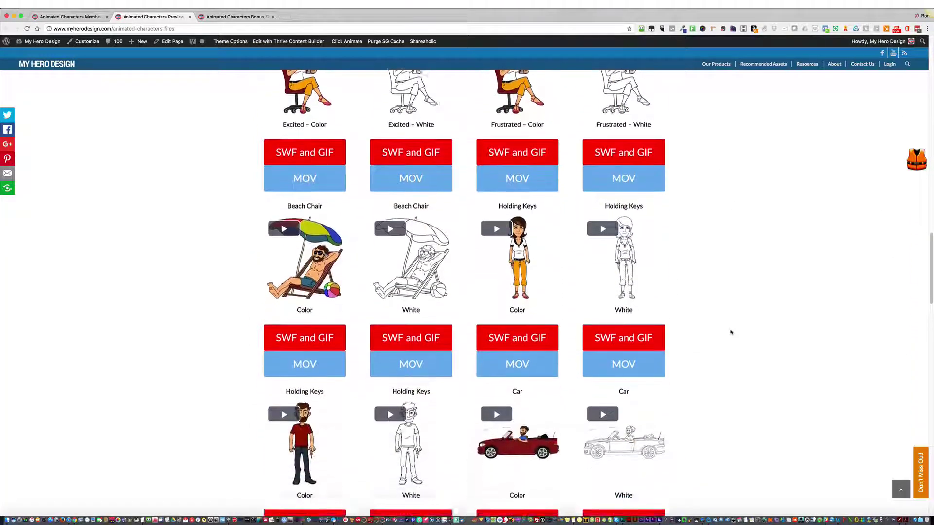
{"action": "scroll", "coordinate": [730, 332], "scroll_direction": "down", "scroll_amount": 2}
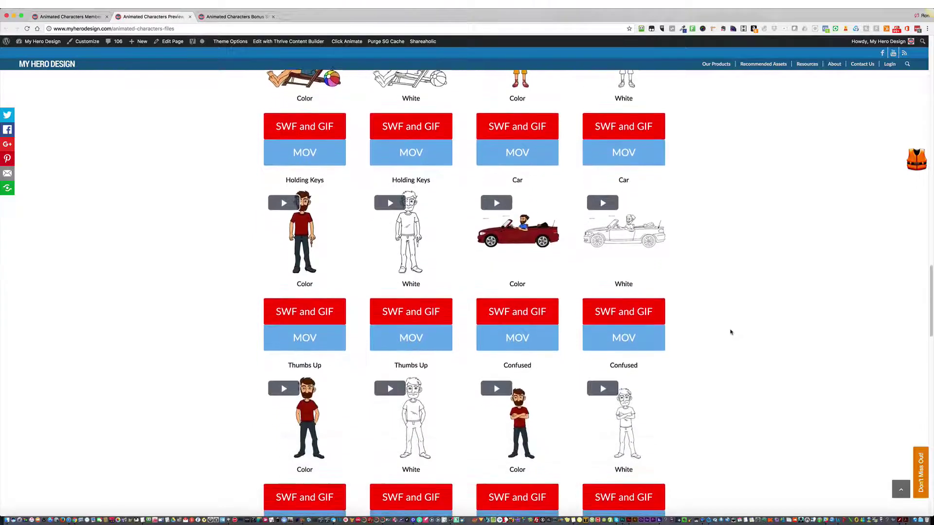
{"action": "scroll", "coordinate": [729, 329], "scroll_direction": "down", "scroll_amount": 5}
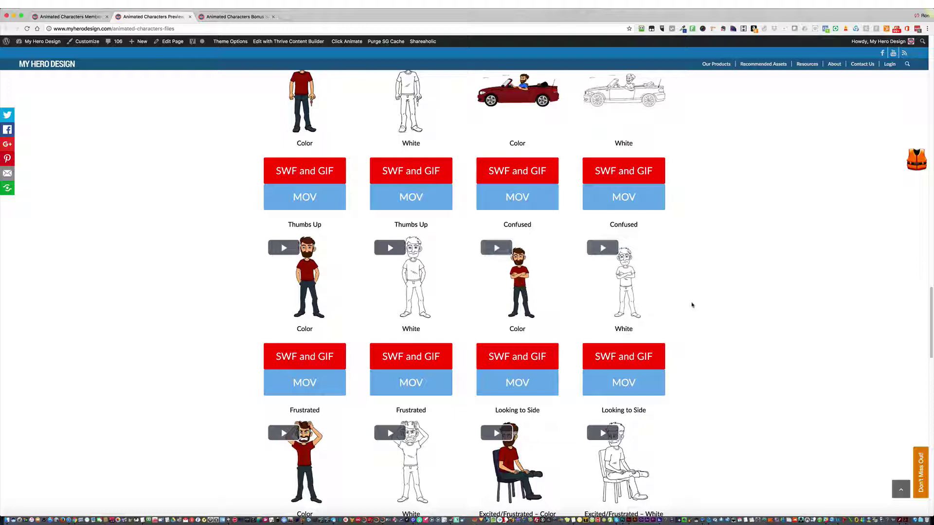
{"action": "scroll", "coordinate": [740, 343], "scroll_direction": "down", "scroll_amount": 15}
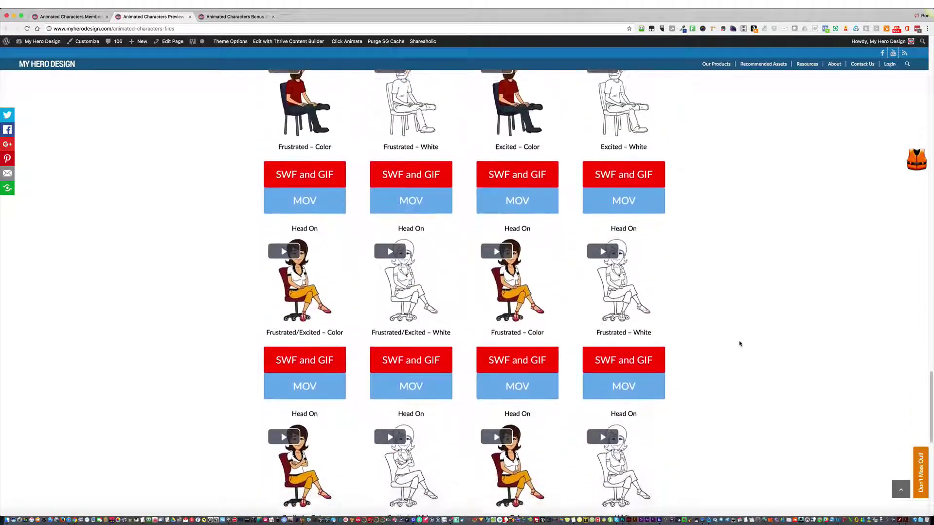
{"action": "scroll", "coordinate": [740, 344], "scroll_direction": "down", "scroll_amount": 13}
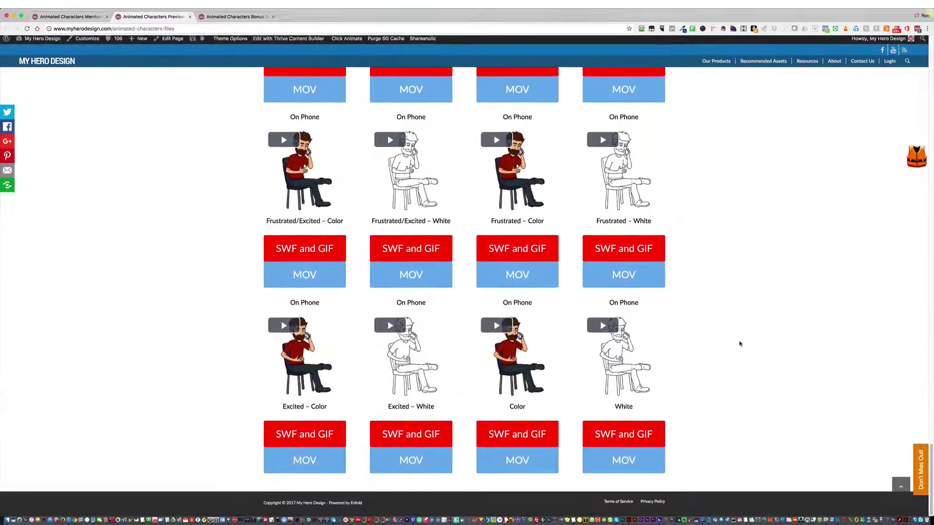
{"action": "scroll", "coordinate": [739, 343], "scroll_direction": "up", "scroll_amount": 20}
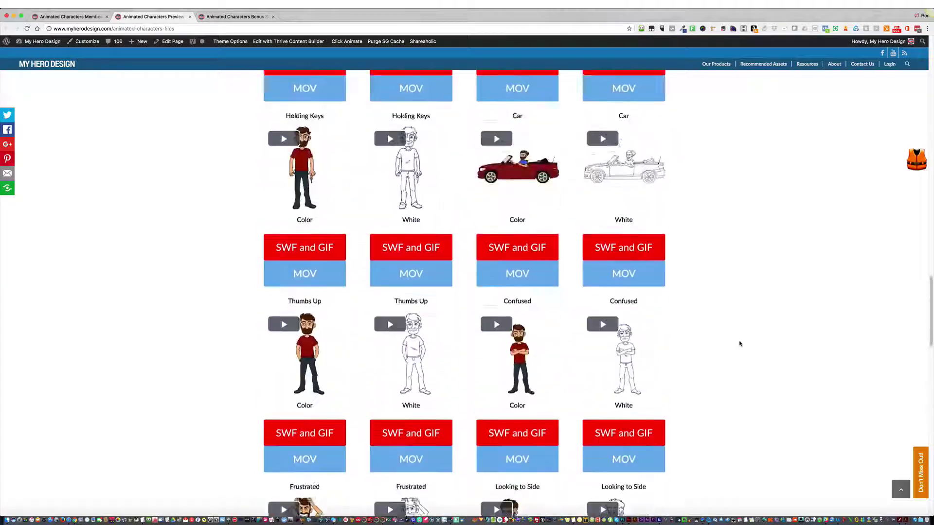
{"action": "scroll", "coordinate": [739, 344], "scroll_direction": "up", "scroll_amount": 20}
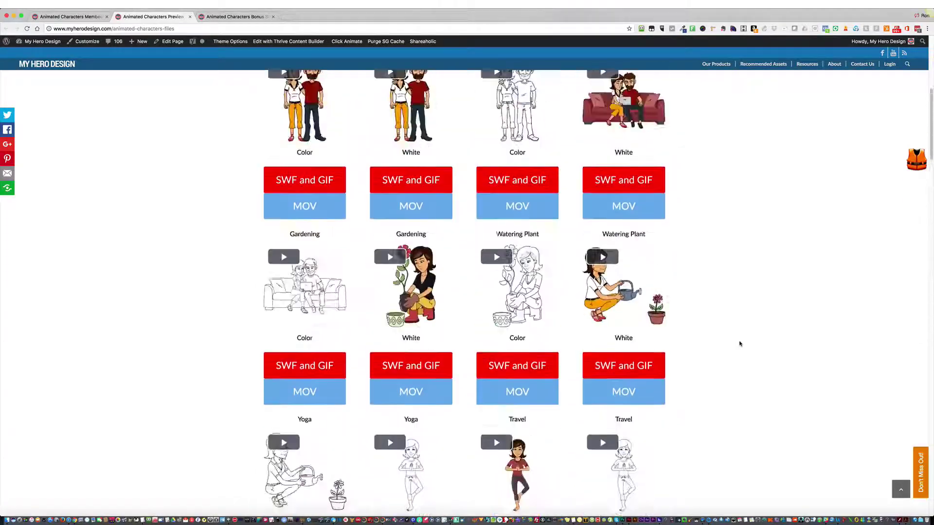
{"action": "scroll", "coordinate": [740, 344], "scroll_direction": "up", "scroll_amount": 9}
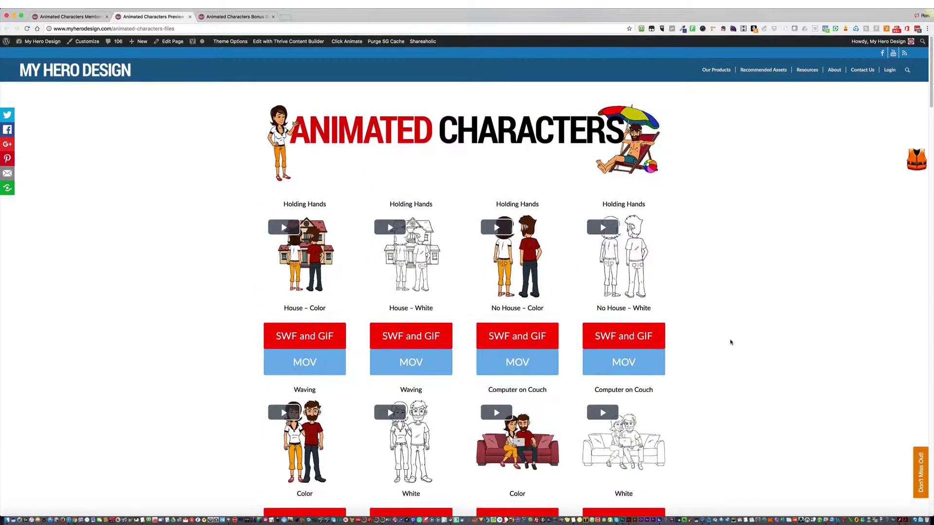
{"action": "scroll", "coordinate": [731, 342], "scroll_direction": "down", "scroll_amount": 4}
{"action": "scroll", "coordinate": [731, 342], "scroll_direction": "up", "scroll_amount": 4}
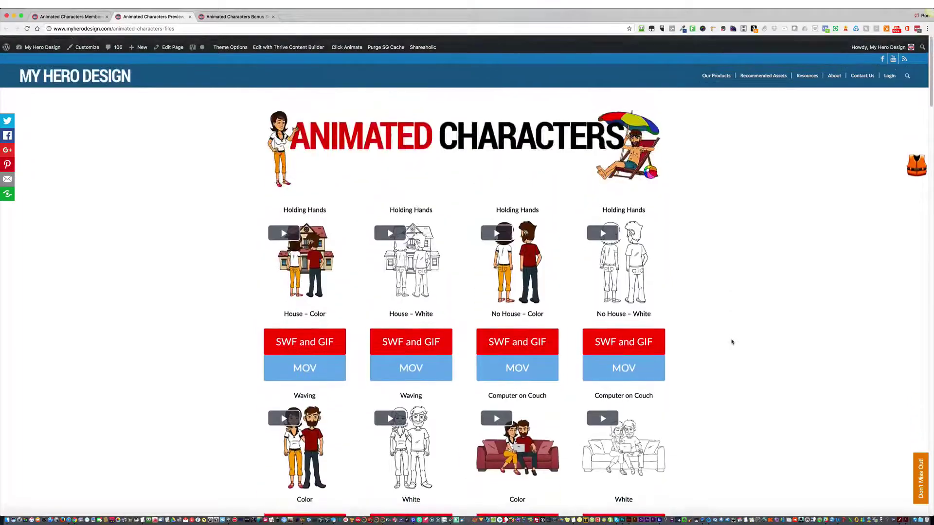
{"action": "scroll", "coordinate": [732, 341], "scroll_direction": "down", "scroll_amount": 12}
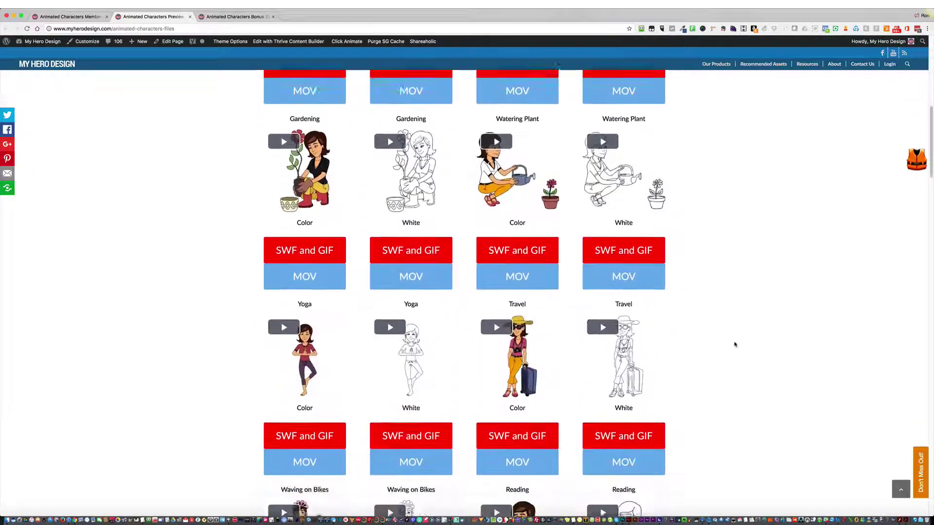
{"action": "scroll", "coordinate": [733, 344], "scroll_direction": "up", "scroll_amount": 8}
{"action": "scroll", "coordinate": [740, 350], "scroll_direction": "up", "scroll_amount": 4}
{"action": "scroll", "coordinate": [740, 350], "scroll_direction": "down", "scroll_amount": 18}
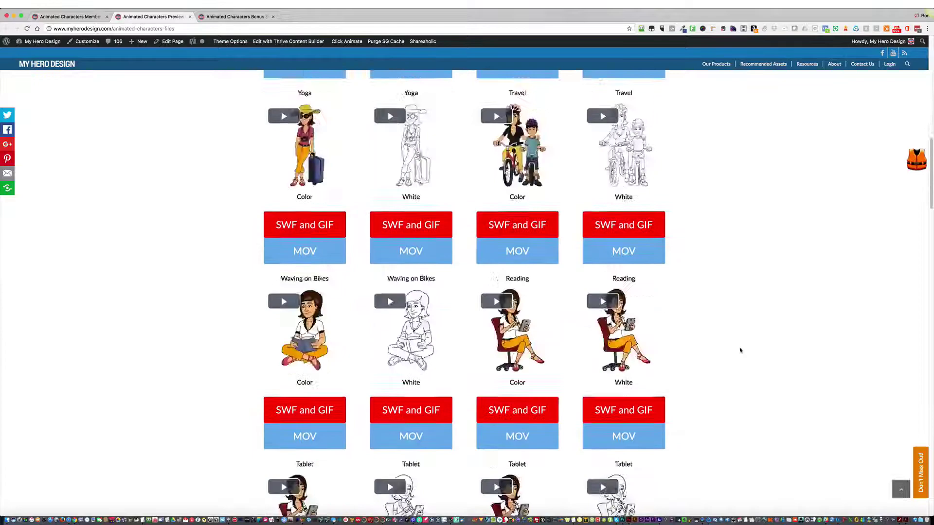
{"action": "scroll", "coordinate": [740, 350], "scroll_direction": "down", "scroll_amount": 20}
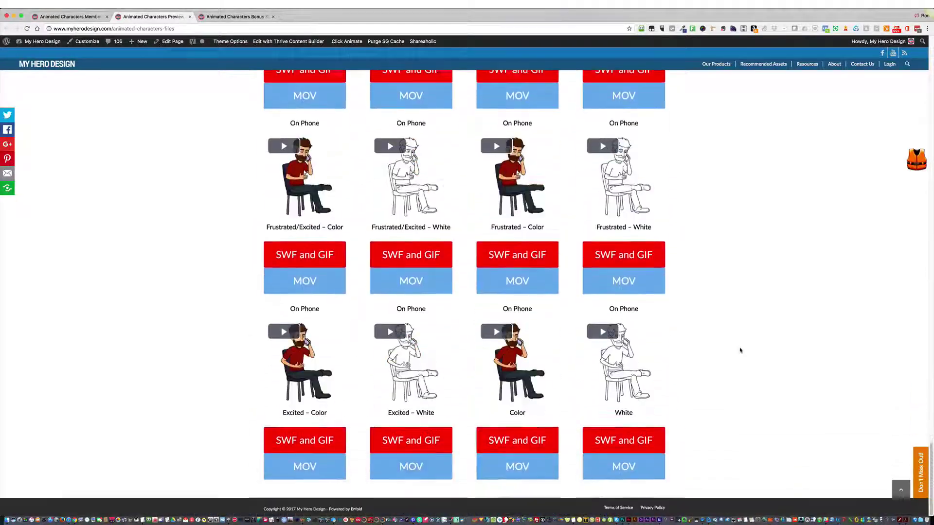
{"action": "scroll", "coordinate": [555, 365], "scroll_direction": "up", "scroll_amount": 15}
{"action": "scroll", "coordinate": [669, 423], "scroll_direction": "down", "scroll_amount": 15}
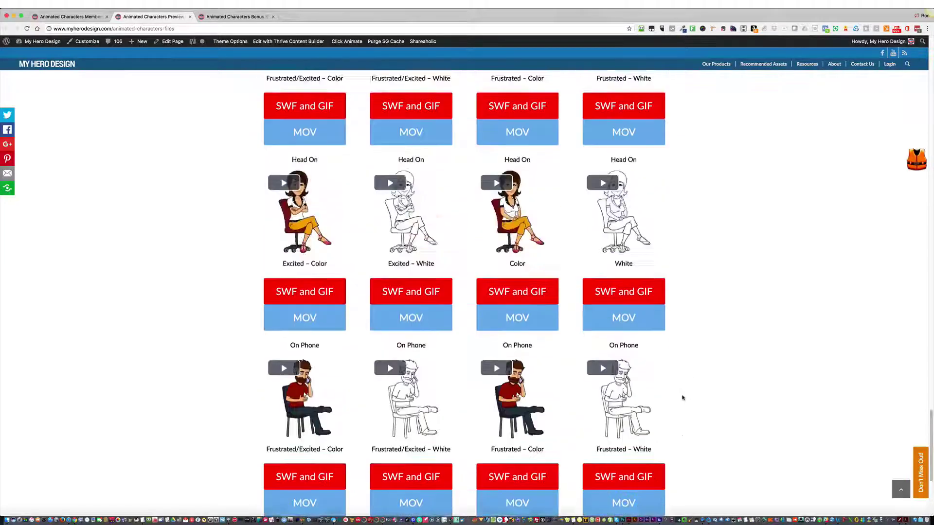
{"action": "scroll", "coordinate": [682, 397], "scroll_direction": "up", "scroll_amount": 20}
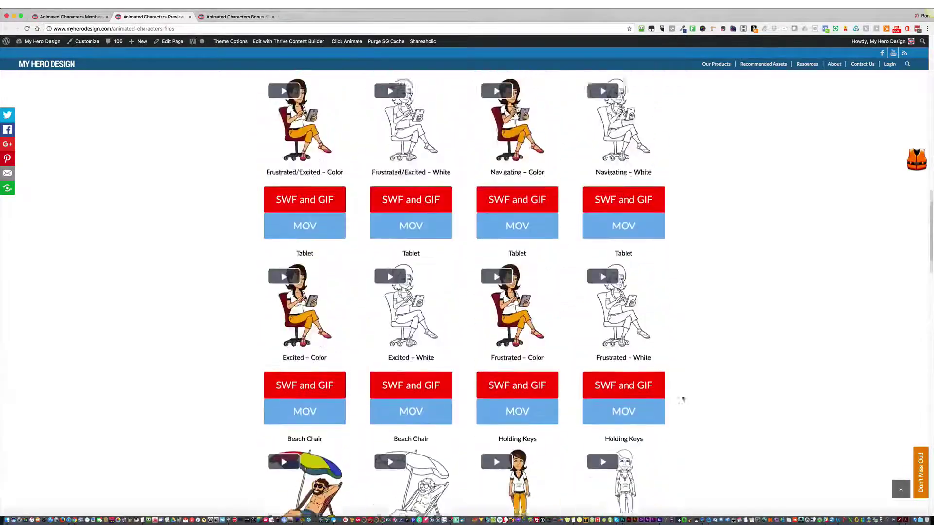
{"action": "scroll", "coordinate": [682, 399], "scroll_direction": "up", "scroll_amount": 10}
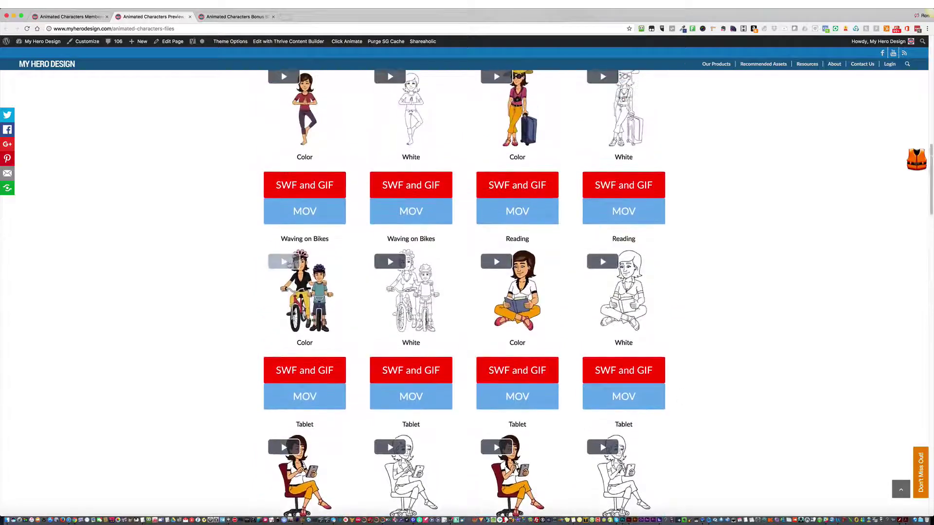
- Play the Waving on Bikes, Reading and Travel character preview videos
{"action": "left_click", "coordinate": [289, 263]}
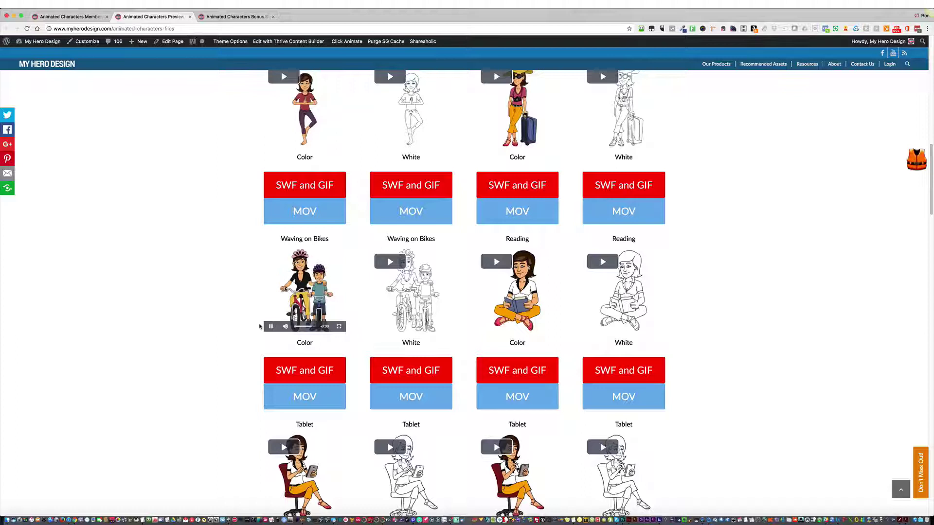
{"action": "left_click", "coordinate": [376, 260]}
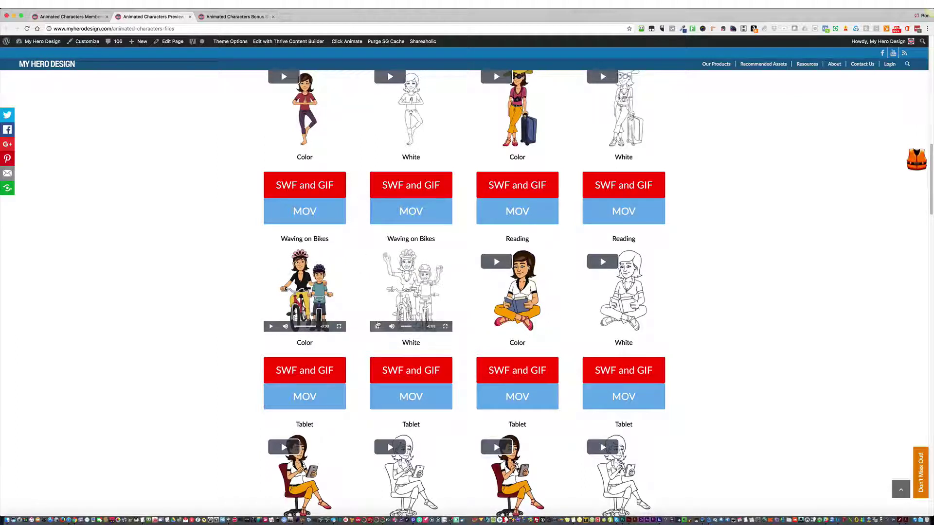
{"action": "left_click", "coordinate": [494, 263]}
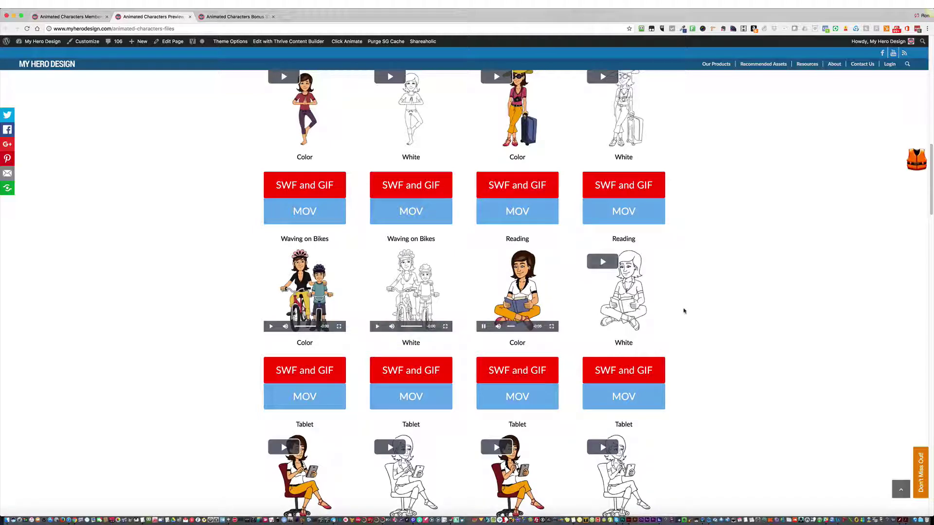
{"action": "scroll", "coordinate": [683, 311], "scroll_direction": "up", "scroll_amount": 2}
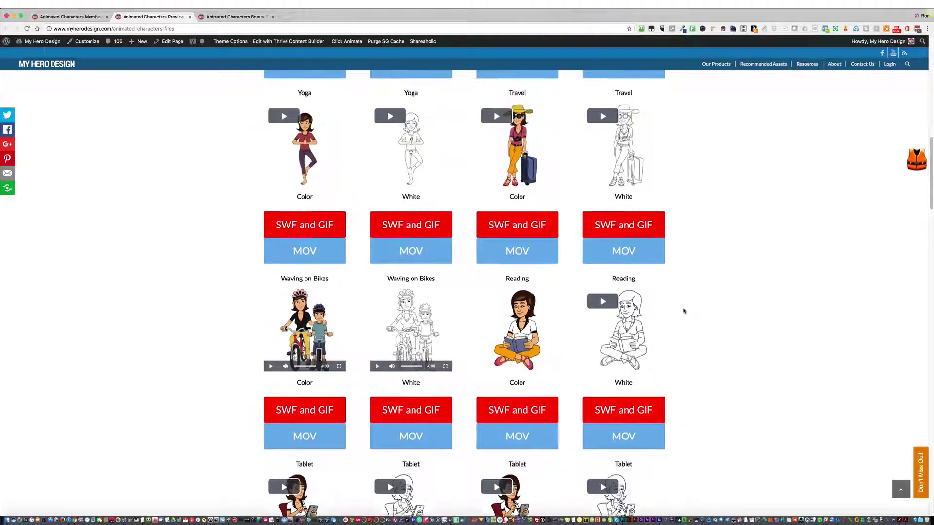
{"action": "scroll", "coordinate": [683, 312], "scroll_direction": "up", "scroll_amount": 6}
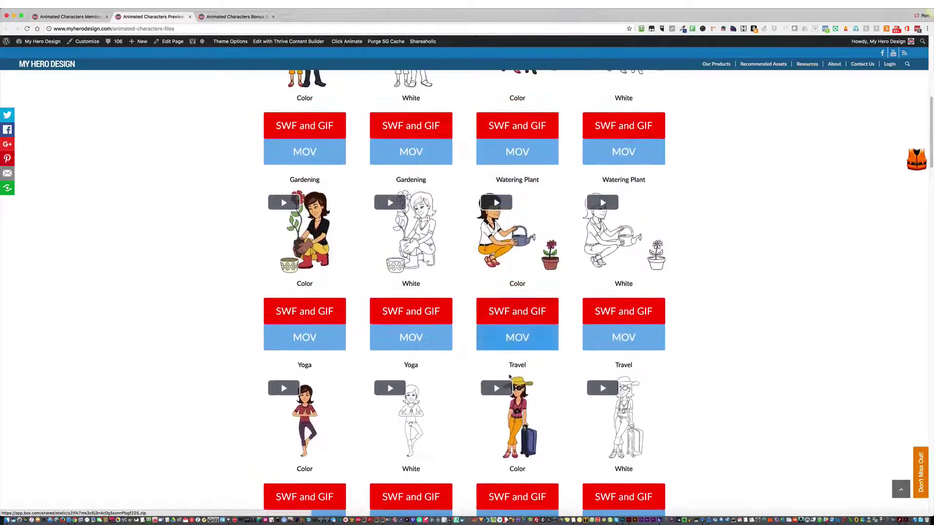
{"action": "left_click", "coordinate": [502, 388]}
{"action": "scroll", "coordinate": [578, 325], "scroll_direction": "down", "scroll_amount": 3}
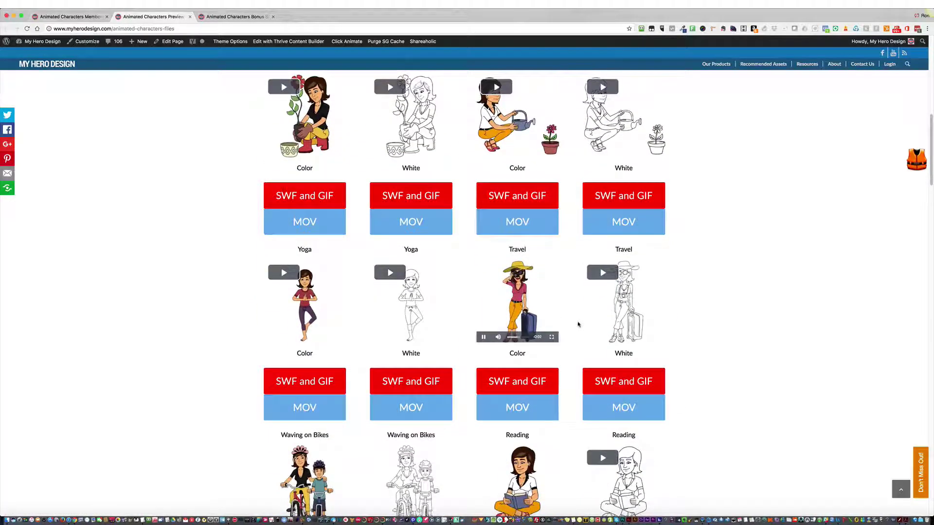
{"action": "left_click", "coordinate": [602, 273]}
- Scroll to the Tablet row and play the Excited – Color woman preview
{"action": "scroll", "coordinate": [668, 287], "scroll_direction": "down", "scroll_amount": 3}
{"action": "scroll", "coordinate": [669, 287], "scroll_direction": "up", "scroll_amount": 8}
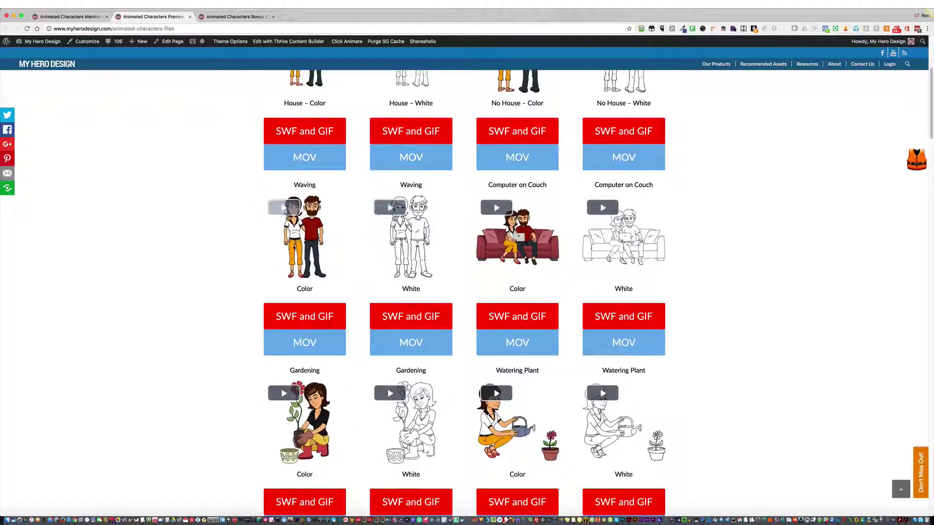
{"action": "scroll", "coordinate": [249, 243], "scroll_direction": "up", "scroll_amount": 5}
{"action": "scroll", "coordinate": [248, 243], "scroll_direction": "down", "scroll_amount": 20}
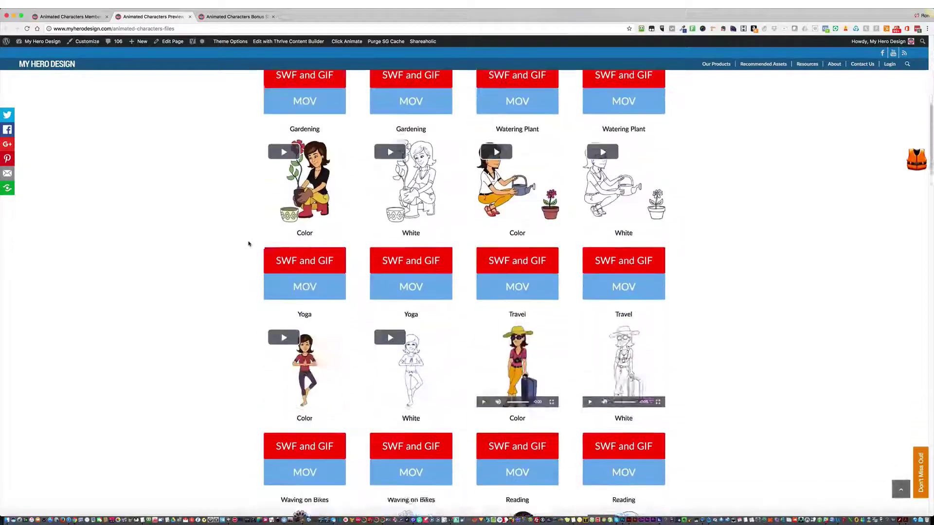
{"action": "scroll", "coordinate": [248, 243], "scroll_direction": "down", "scroll_amount": 4}
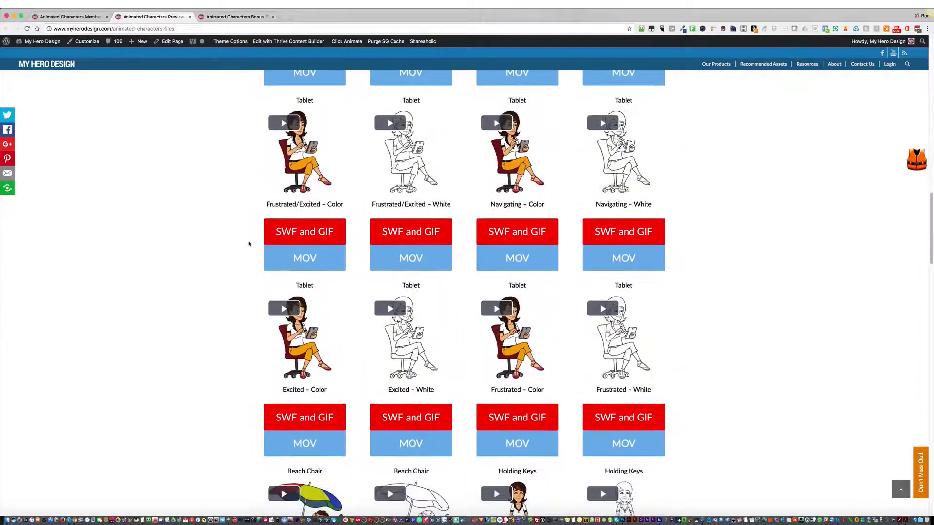
{"action": "scroll", "coordinate": [248, 243], "scroll_direction": "down", "scroll_amount": 3}
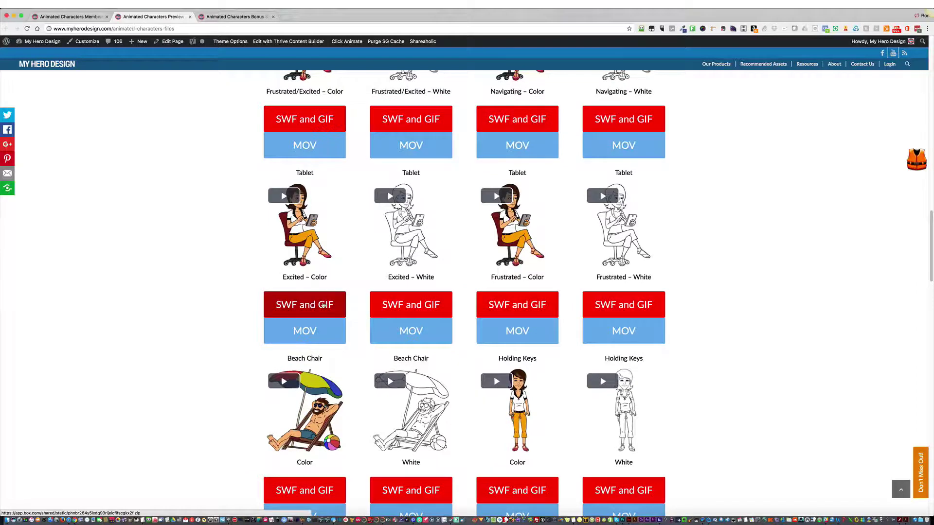
{"action": "left_click", "coordinate": [284, 200]}
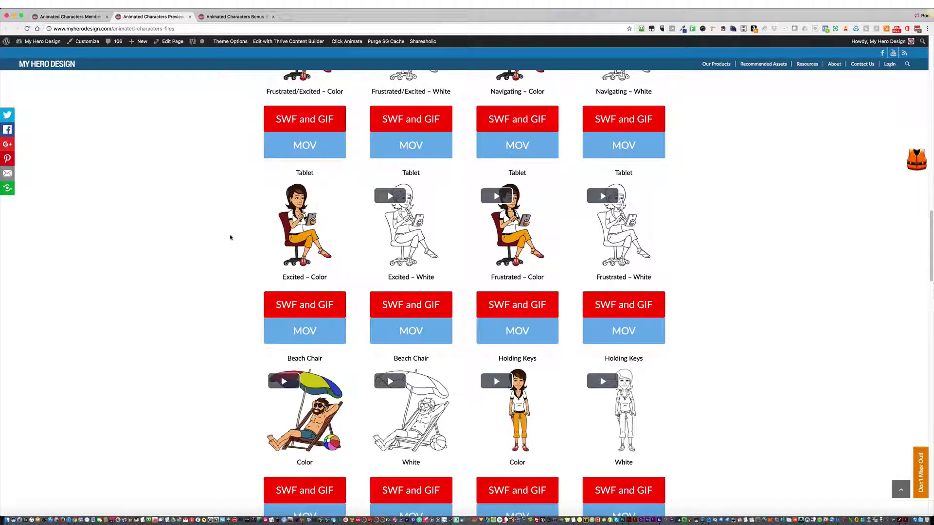
{"action": "mouse_move", "coordinate": [325, 219]}
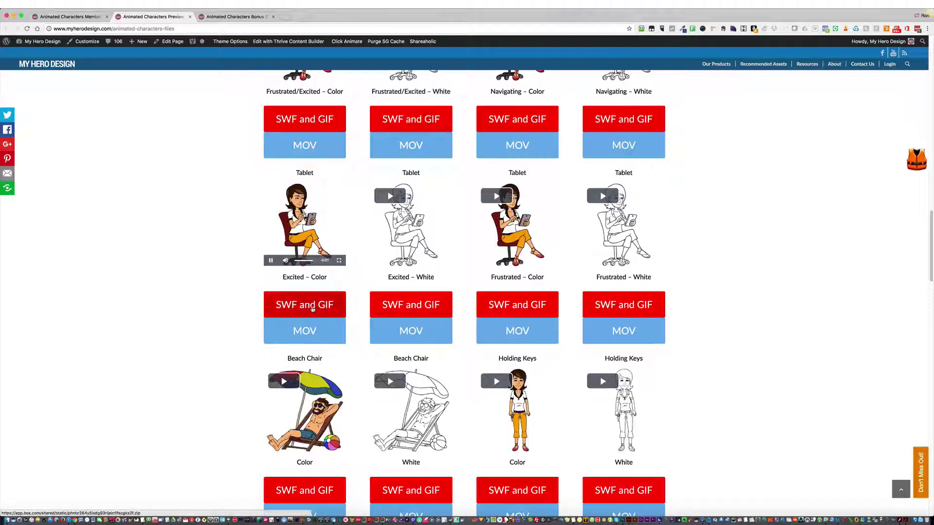
- Download the Excited – Color SWF and GIF zip into My Video Project and show it in Finder
{"action": "left_click", "coordinate": [313, 308]}
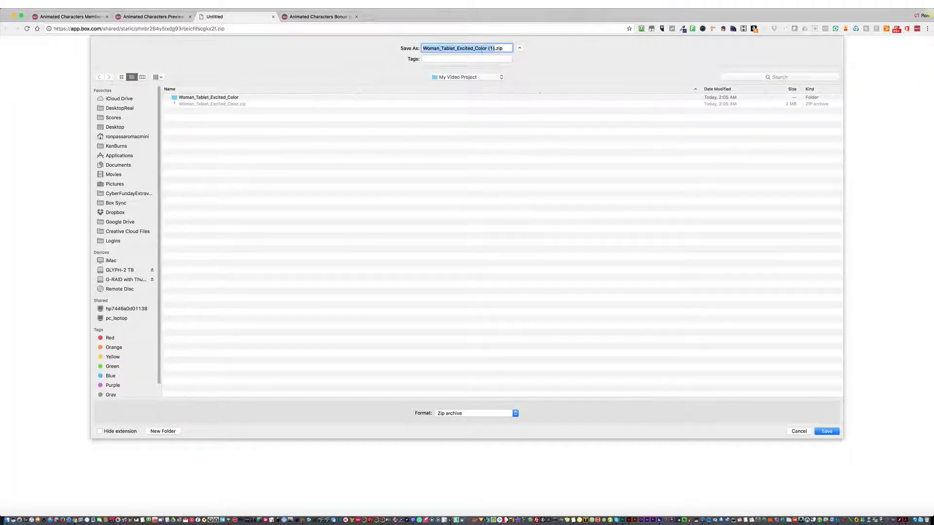
{"action": "left_click", "coordinate": [822, 432]}
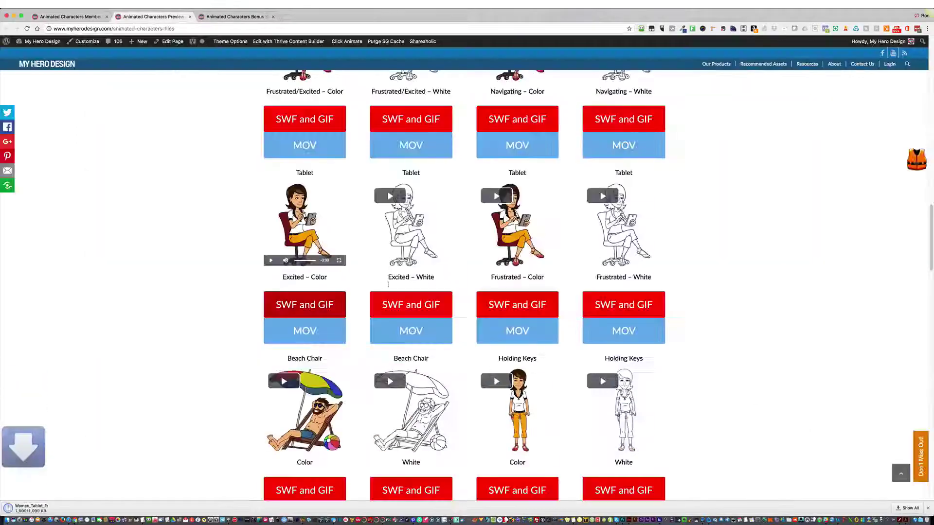
{"action": "left_click", "coordinate": [75, 509]}
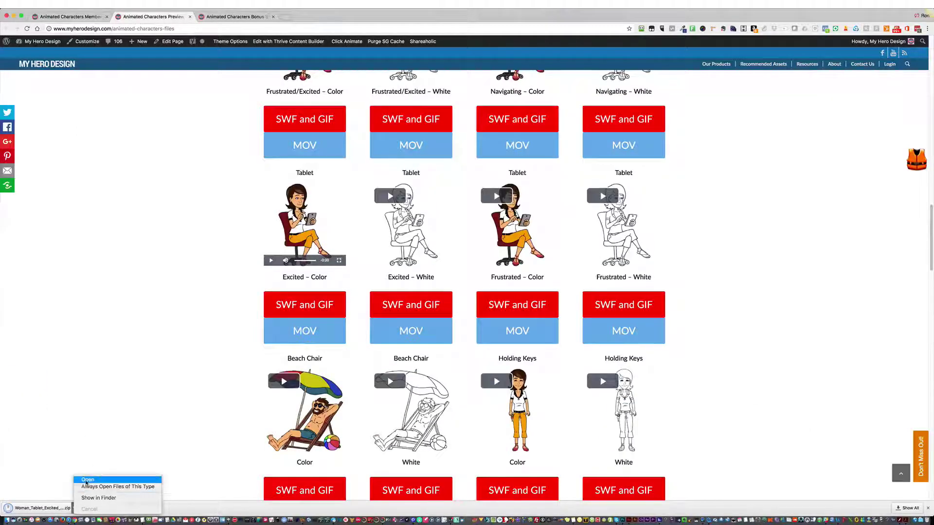
{"action": "left_click", "coordinate": [83, 483]}
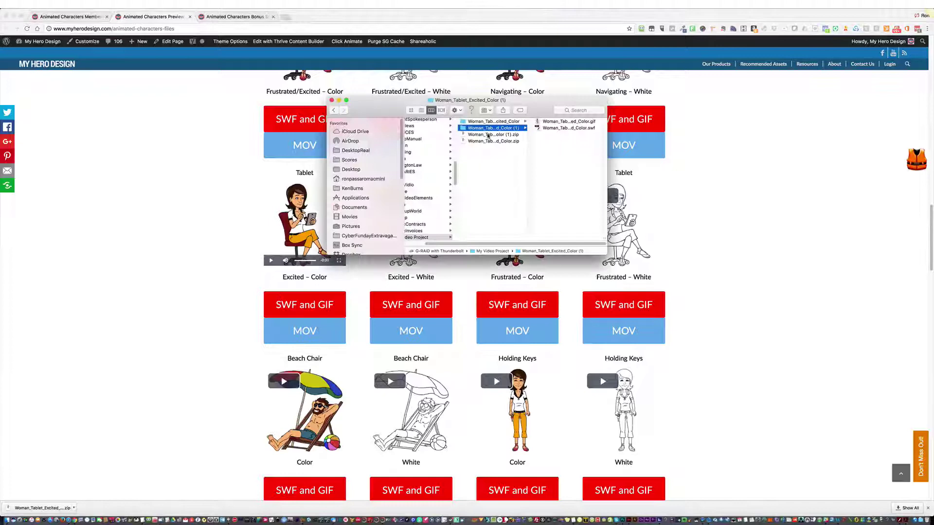
- Play Woman_Tablet_Excited_Color.swf, close it, preview the GIF, and return to the web page
{"action": "left_click", "coordinate": [565, 128]}
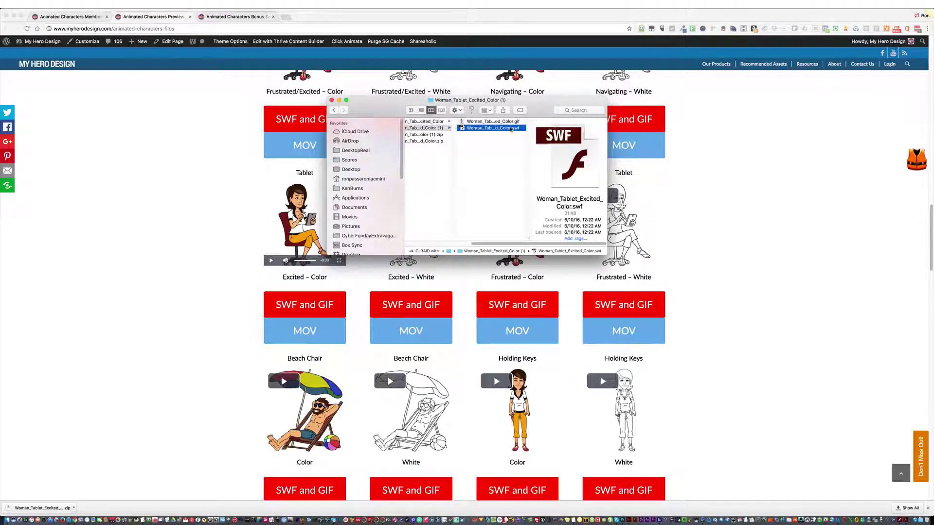
{"action": "double_click", "coordinate": [511, 130]}
{"action": "left_click_drag", "start_coordinate": [118, 14], "coordinate": [180, 64]}
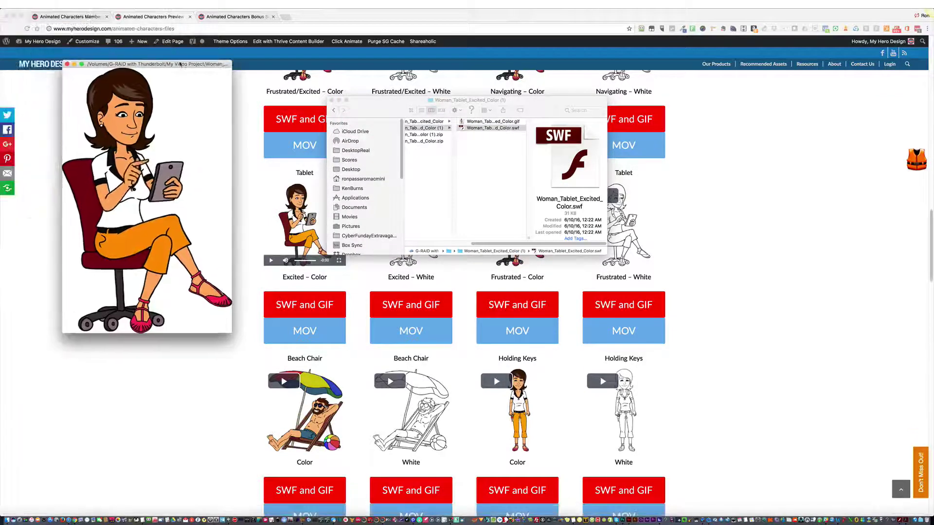
{"action": "left_click", "coordinate": [67, 64]}
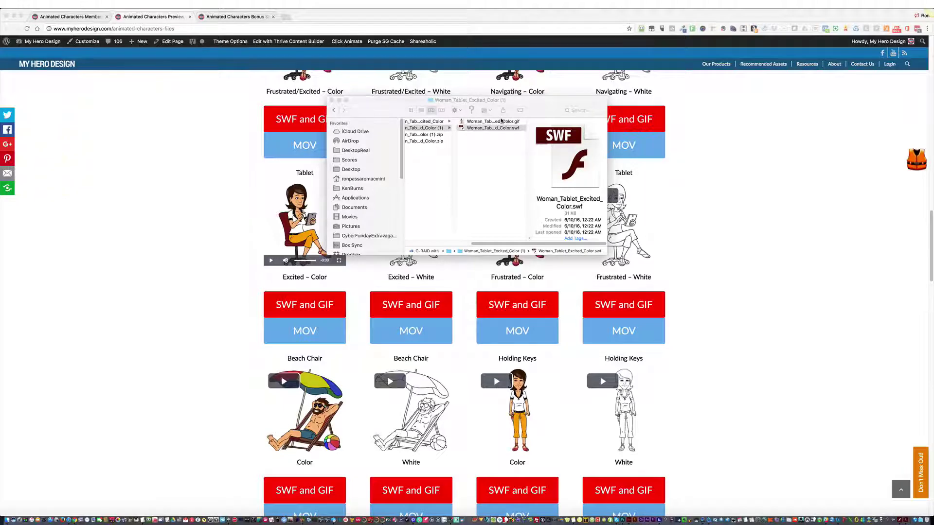
{"action": "left_click", "coordinate": [492, 121]}
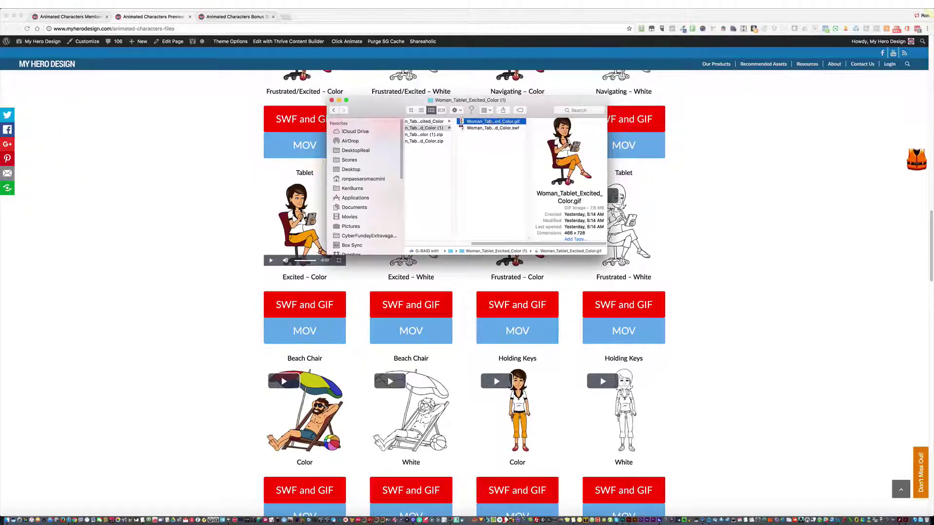
{"action": "left_click", "coordinate": [744, 300]}
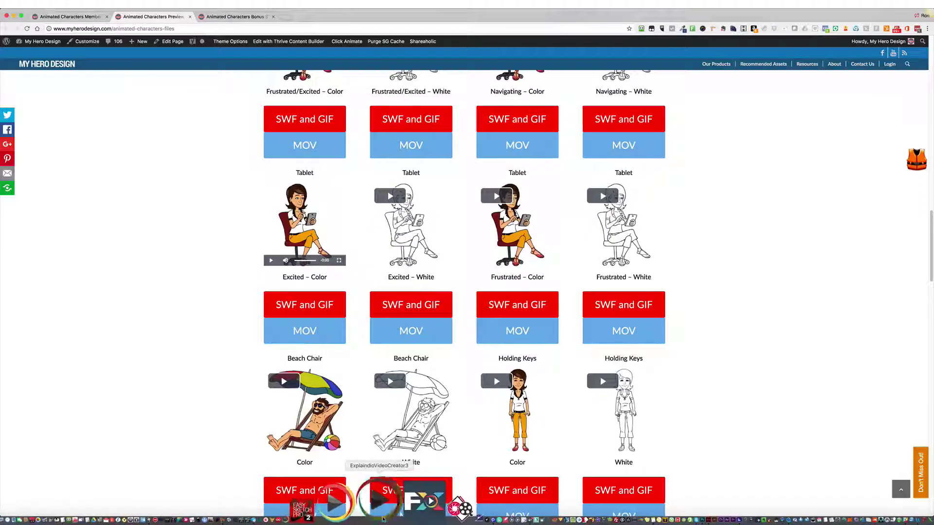
- Add Woman_Tablet_Excited_Color.swf to the scene as a Flash animation
{"action": "left_click", "coordinate": [383, 519]}
{"action": "left_click", "coordinate": [370, 506]}
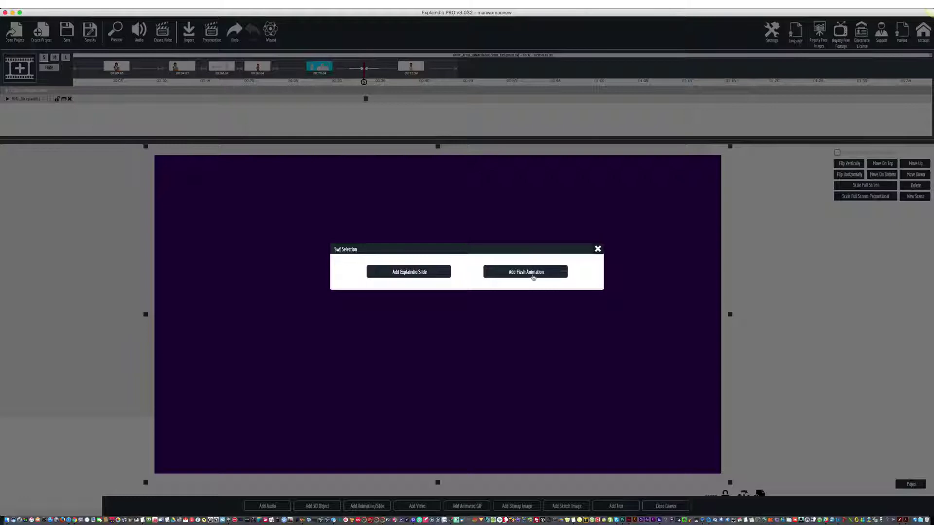
{"action": "left_click", "coordinate": [534, 273]}
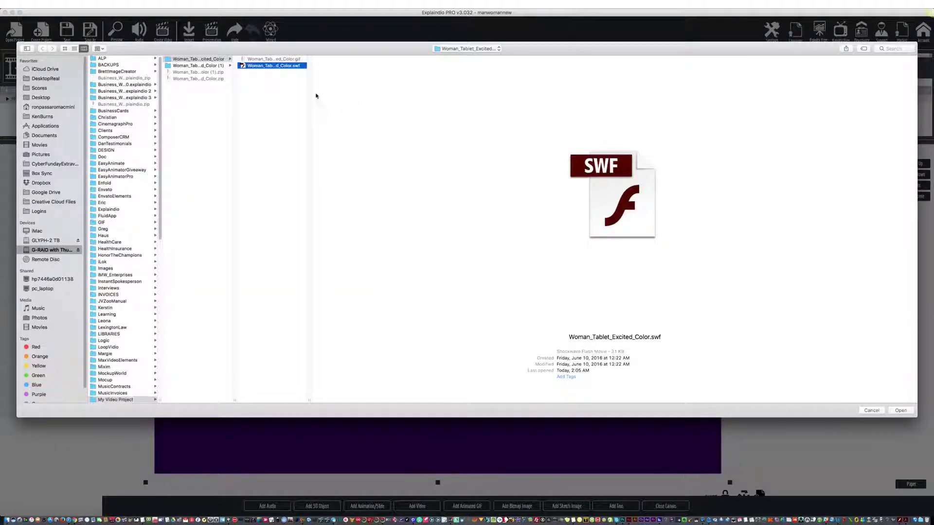
{"action": "double_click", "coordinate": [281, 69]}
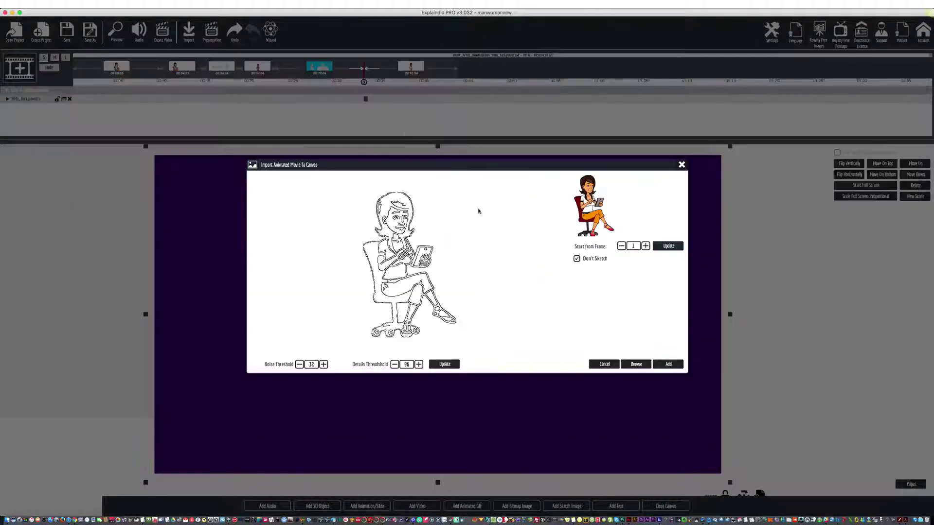
{"action": "left_click", "coordinate": [682, 369]}
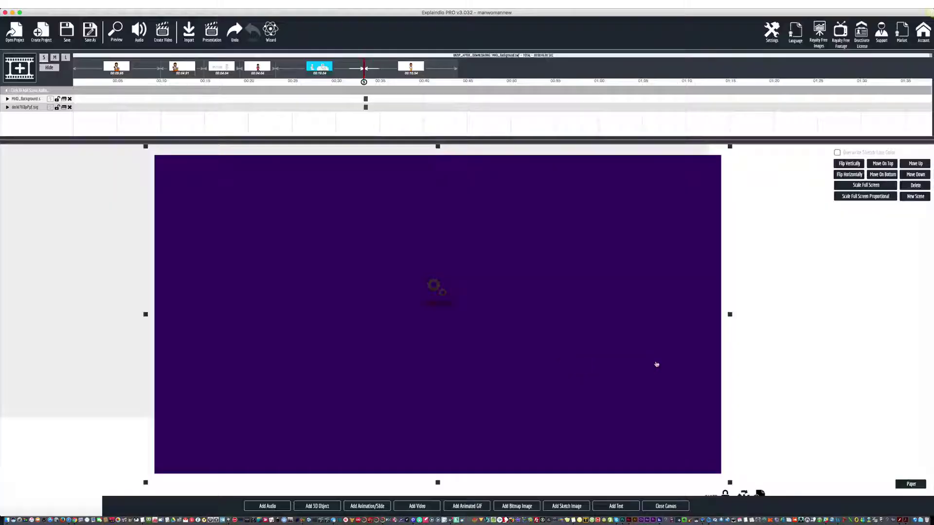
- Resize and position the color woman so her head and whole chair fit the frame
{"action": "left_click_drag", "start_coordinate": [503, 220], "coordinate": [562, 183]}
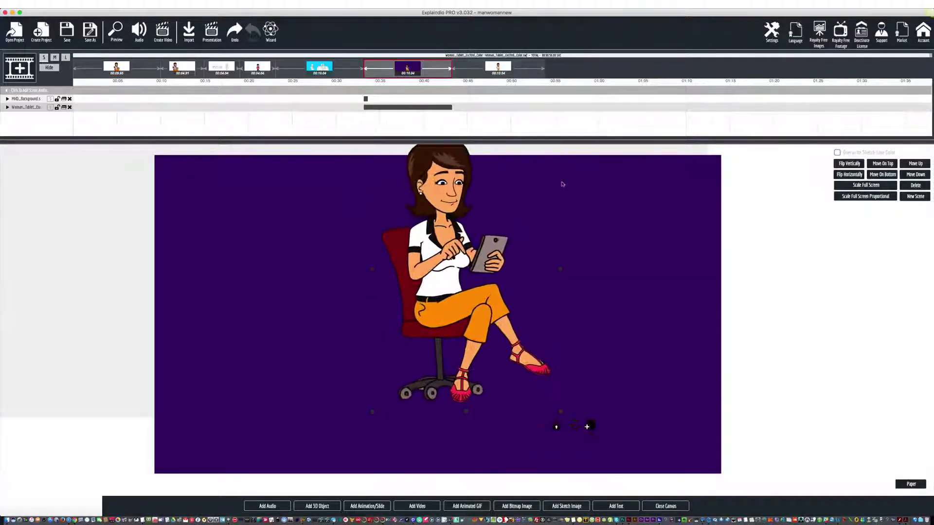
{"action": "left_click_drag", "start_coordinate": [461, 202], "coordinate": [454, 240]}
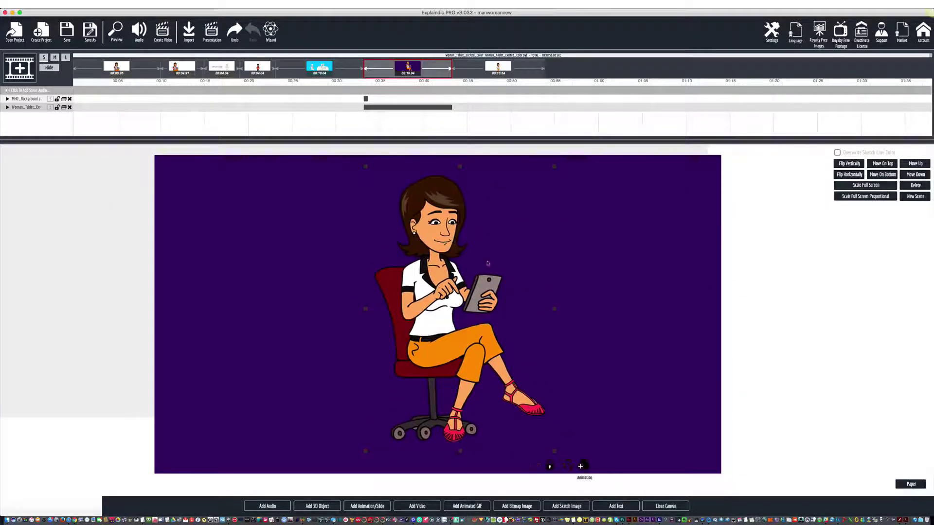
{"action": "left_click_drag", "start_coordinate": [553, 169], "coordinate": [612, 78]}
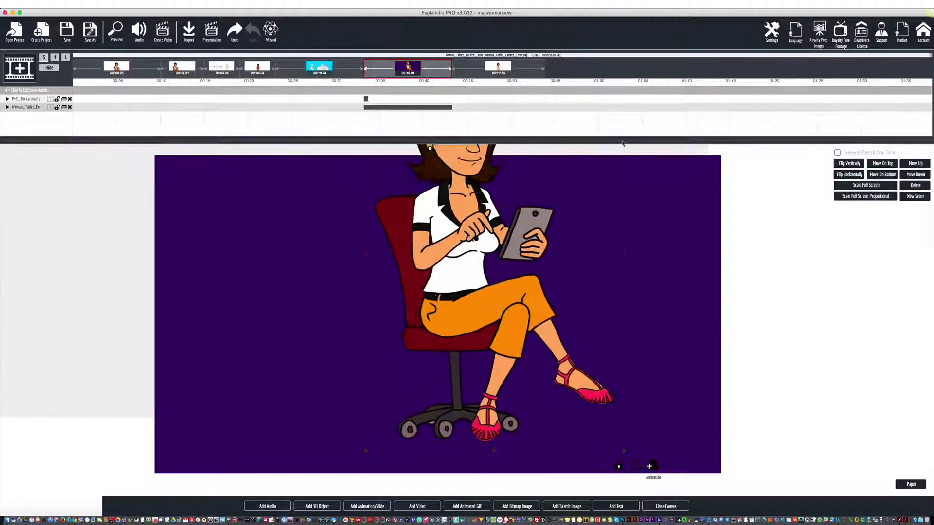
{"action": "left_click_drag", "start_coordinate": [458, 273], "coordinate": [445, 364]}
{"action": "left_click_drag", "start_coordinate": [438, 312], "coordinate": [437, 317]}
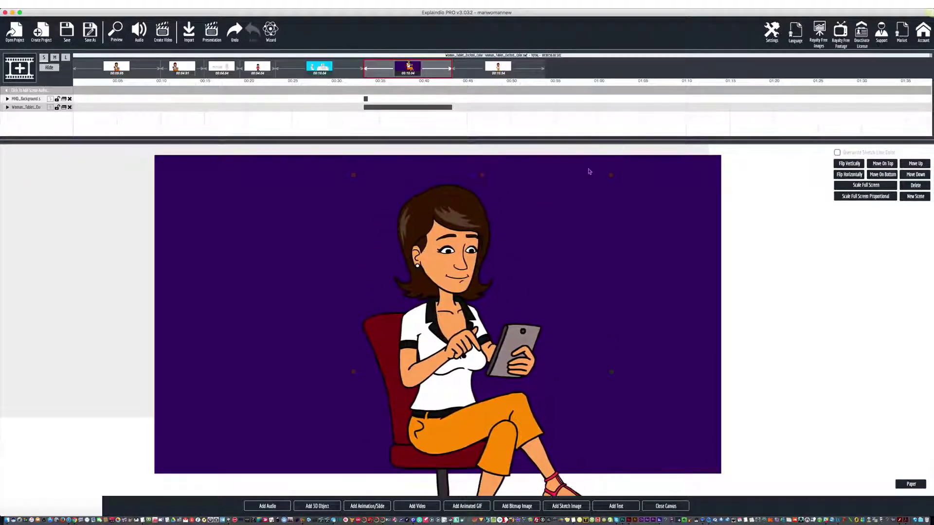
{"action": "left_click_drag", "start_coordinate": [612, 179], "coordinate": [577, 209]}
{"action": "left_click_drag", "start_coordinate": [550, 259], "coordinate": [575, 180]}
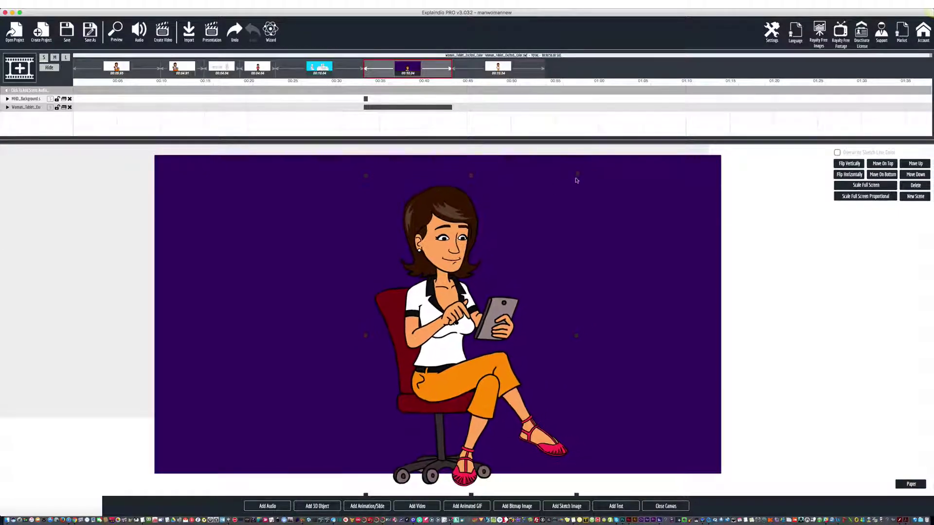
{"action": "left_click_drag", "start_coordinate": [448, 221], "coordinate": [442, 196]}
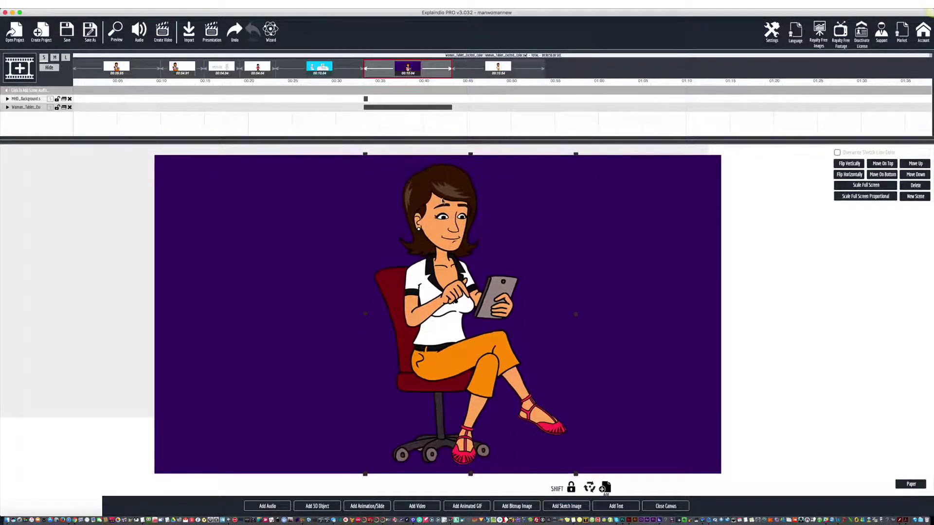
{"action": "left_click", "coordinate": [659, 508]}
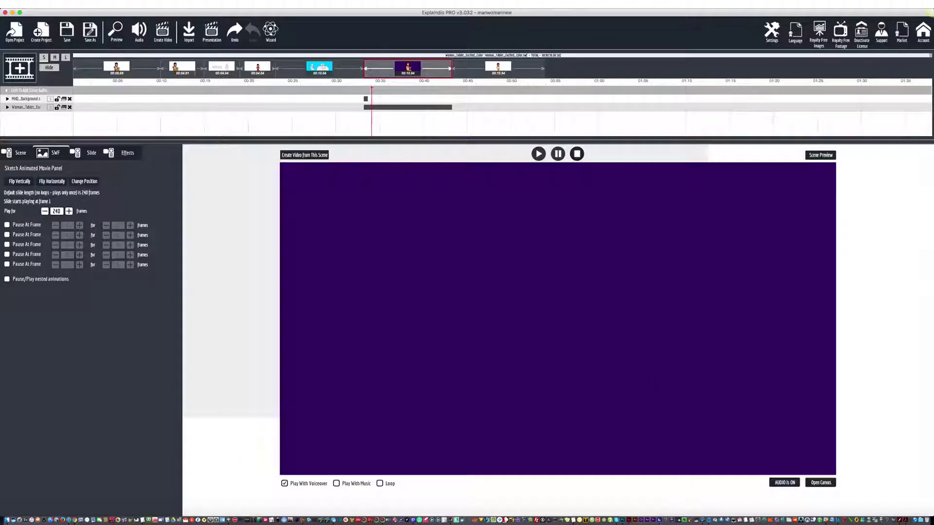
- Move the Woman_Tablet layer above MHD_Background in the timeline and preview the scene
{"action": "left_click_drag", "start_coordinate": [29, 101], "coordinate": [28, 108]}
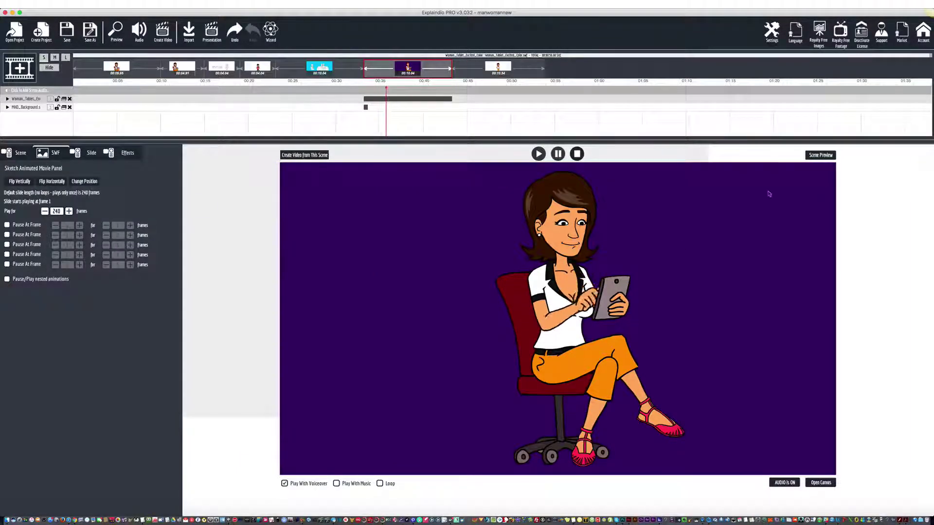
{"action": "left_click", "coordinate": [829, 156]}
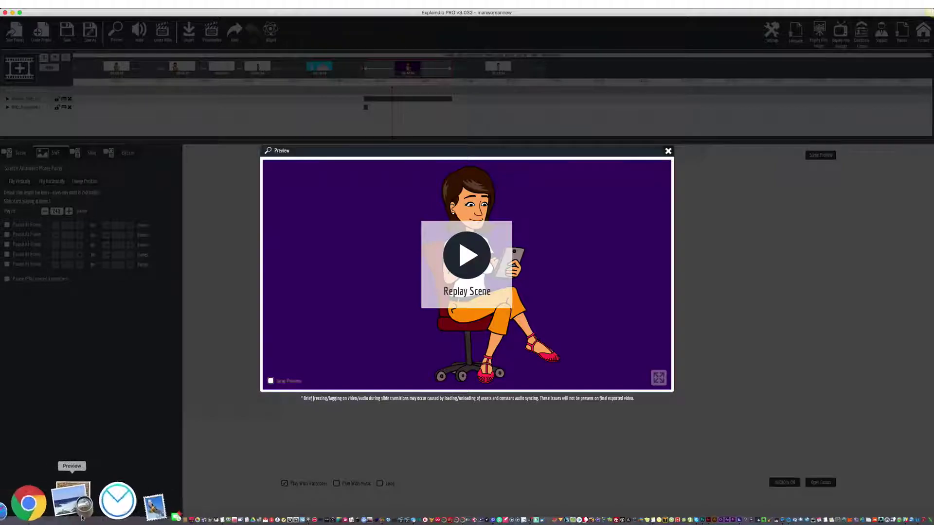
- Save Woman_Tablet_Excited_White.zip and open its SWF in Finder to check the animation
{"action": "left_click", "coordinate": [62, 501]}
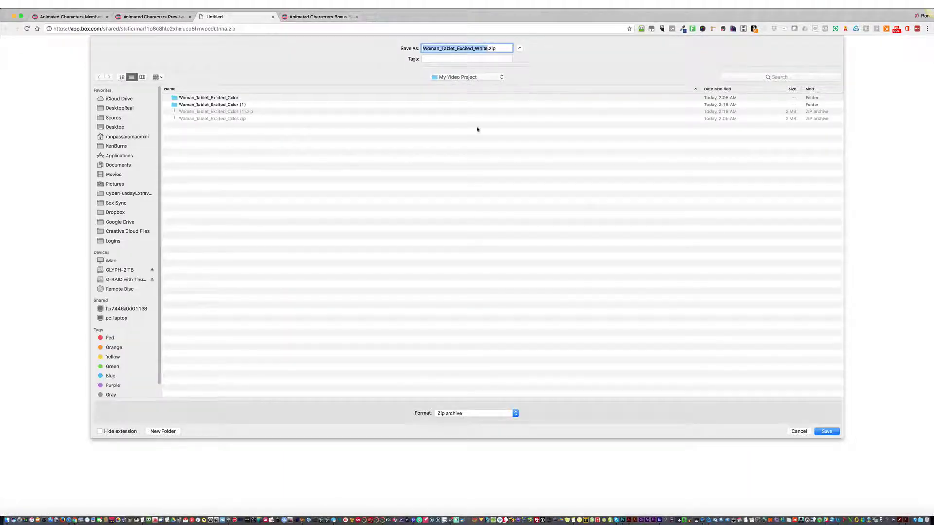
{"action": "left_click", "coordinate": [827, 433]}
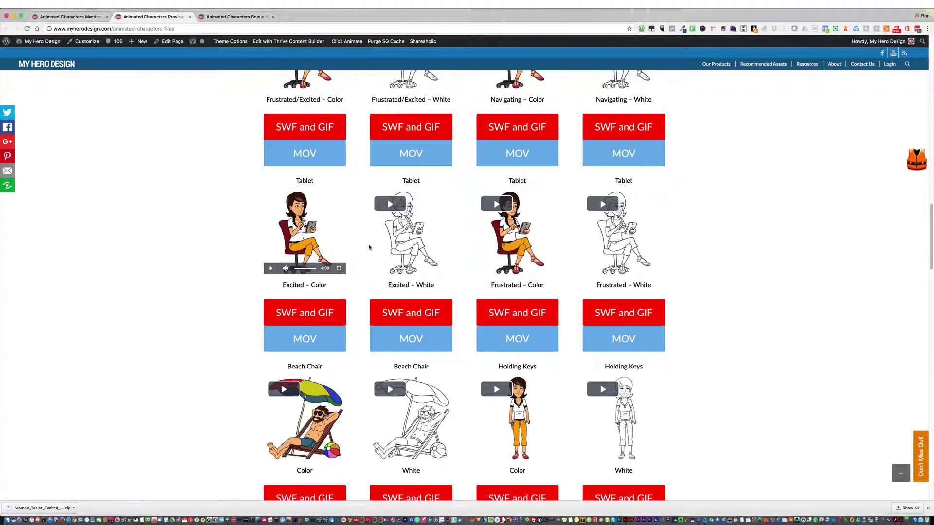
{"action": "left_click", "coordinate": [564, 129]}
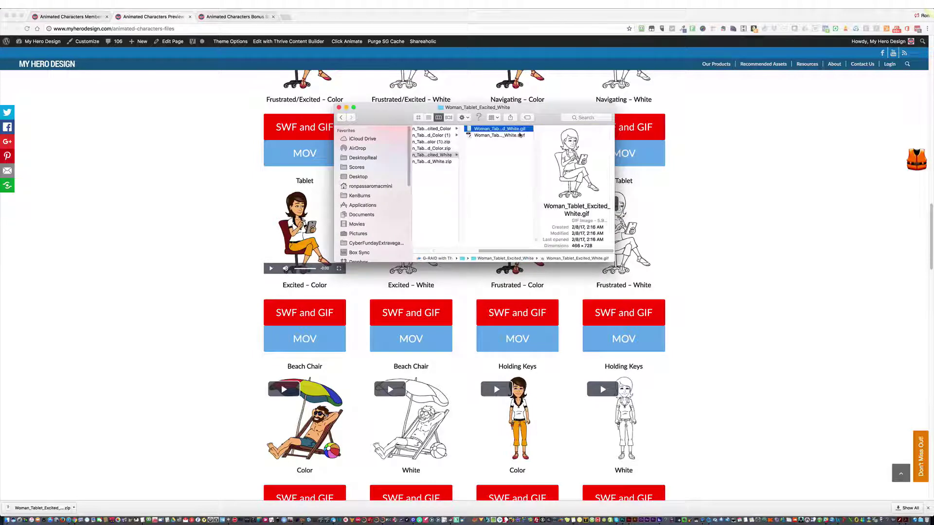
{"action": "left_click", "coordinate": [512, 135]}
{"action": "double_click", "coordinate": [512, 135]}
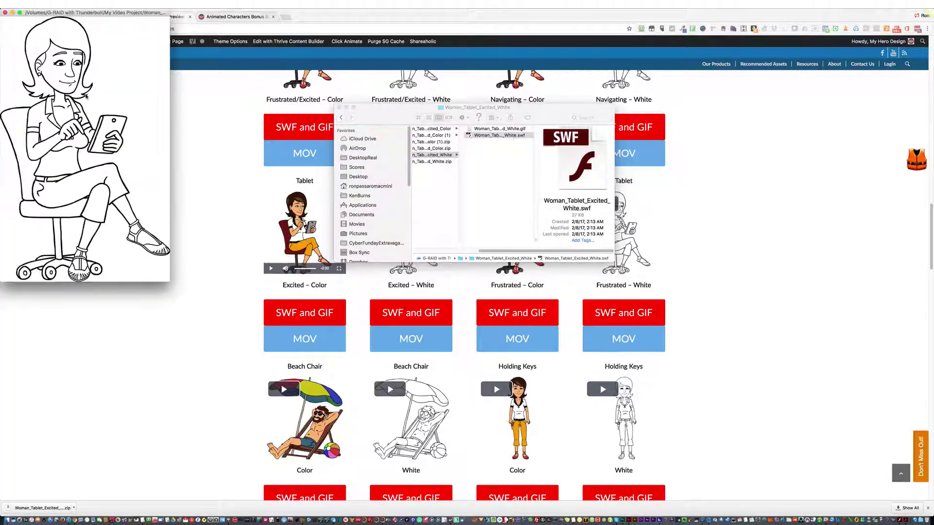
- Close the Flash player and scene preview, then drag the color woman to the canvas's left side
{"action": "left_click", "coordinate": [5, 13]}
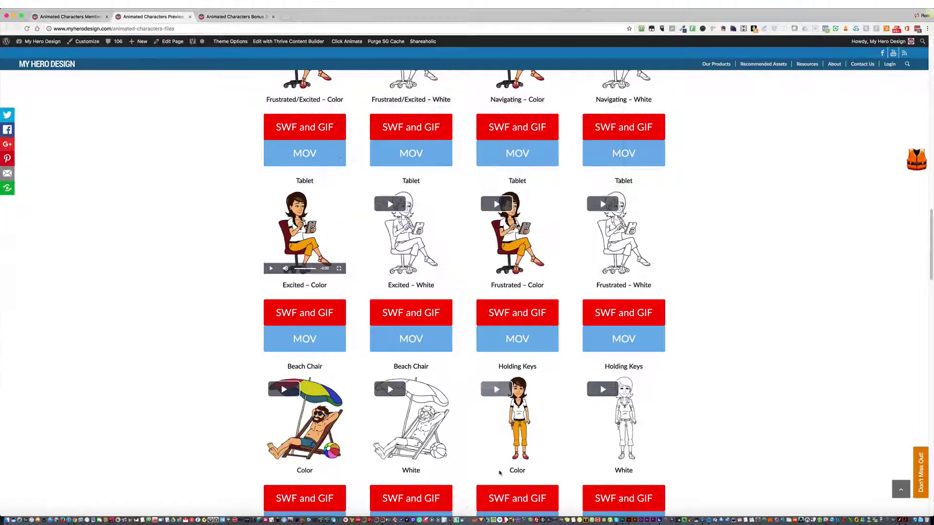
{"action": "left_click", "coordinate": [383, 520]}
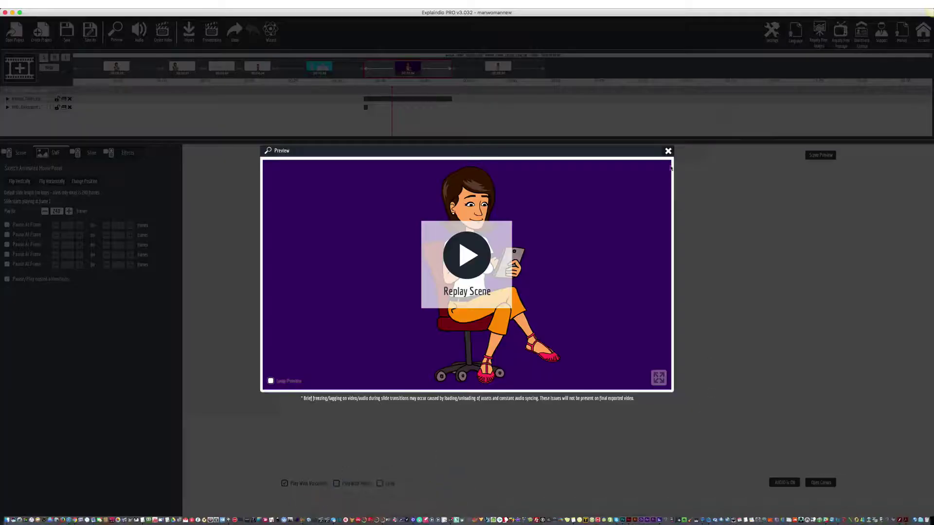
{"action": "left_click", "coordinate": [669, 152]}
{"action": "left_click", "coordinate": [820, 482]}
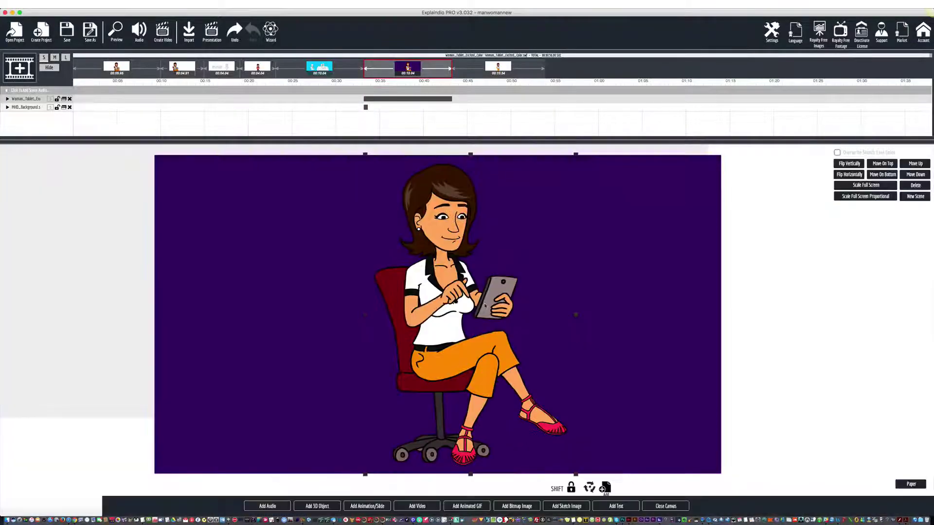
{"action": "left_click_drag", "start_coordinate": [480, 465], "coordinate": [384, 465]}
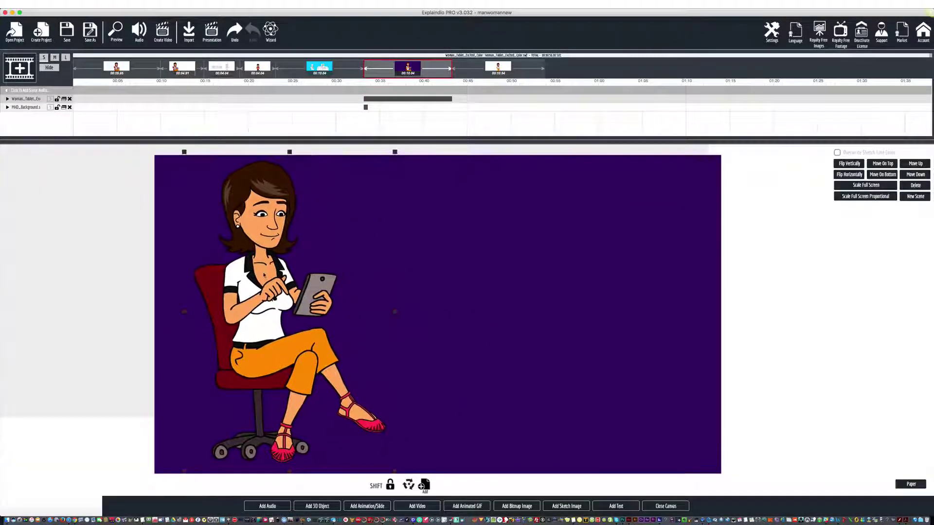
{"action": "left_click", "coordinate": [382, 506]}
- Import Woman_Tablet_Excited_White.swf and size it like the color woman on the right side
{"action": "left_click", "coordinate": [519, 273]}
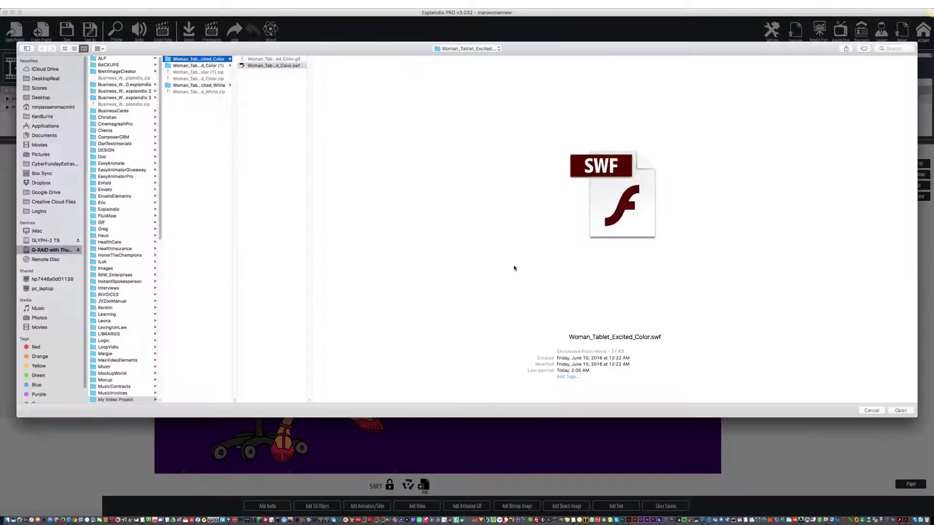
{"action": "left_click", "coordinate": [212, 85]}
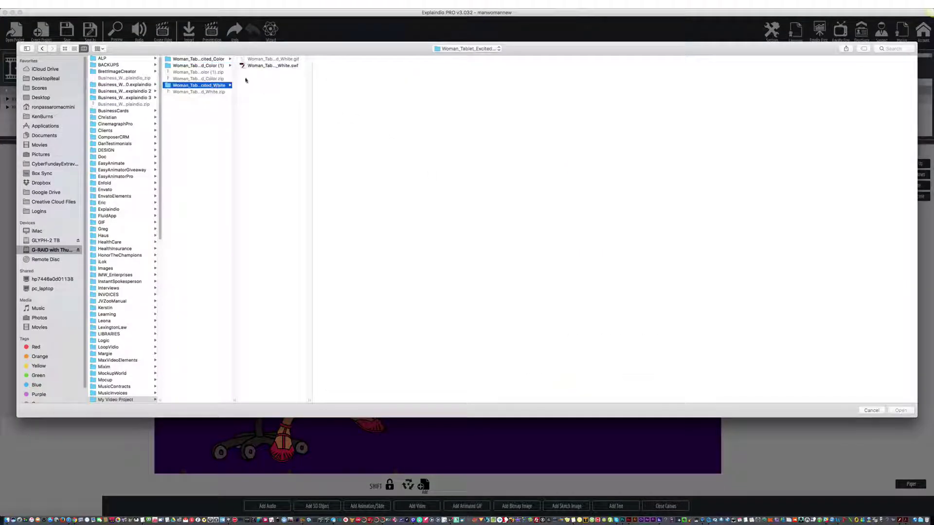
{"action": "double_click", "coordinate": [277, 65]}
{"action": "left_click", "coordinate": [666, 363]}
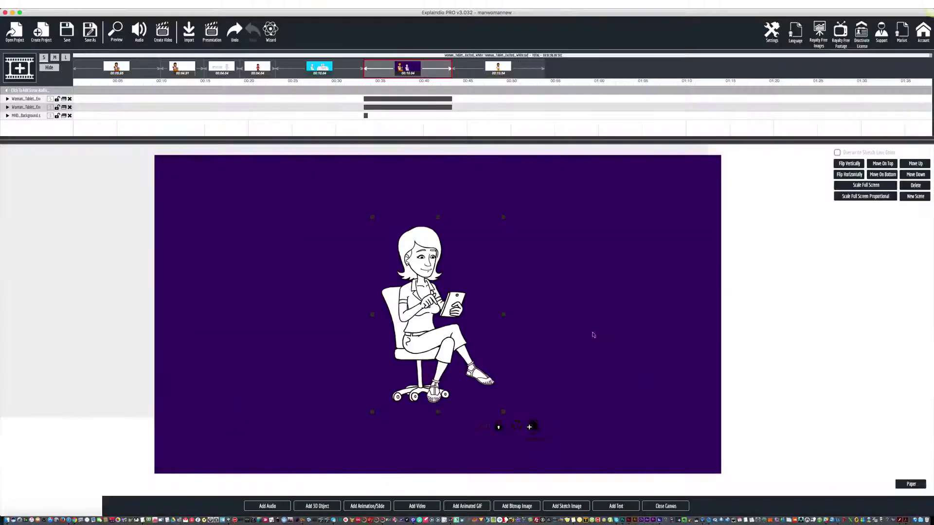
{"action": "left_click_drag", "start_coordinate": [428, 311], "coordinate": [538, 333]}
{"action": "left_click_drag", "start_coordinate": [615, 240], "coordinate": [677, 139]}
{"action": "left_click_drag", "start_coordinate": [572, 217], "coordinate": [554, 242]}
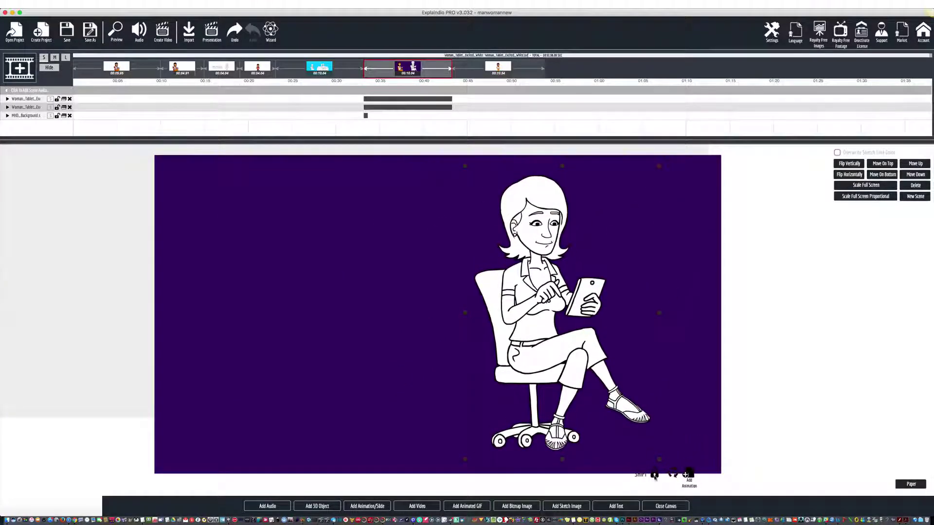
{"action": "left_click", "coordinate": [672, 507]}
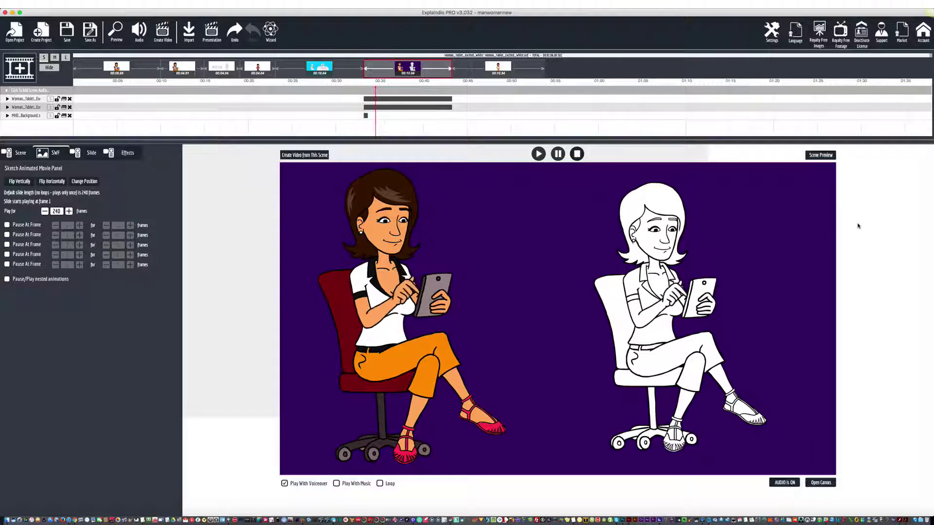
- Play the scene preview of both tablet women on purple, then return to the characters page
{"action": "left_click", "coordinate": [821, 155]}
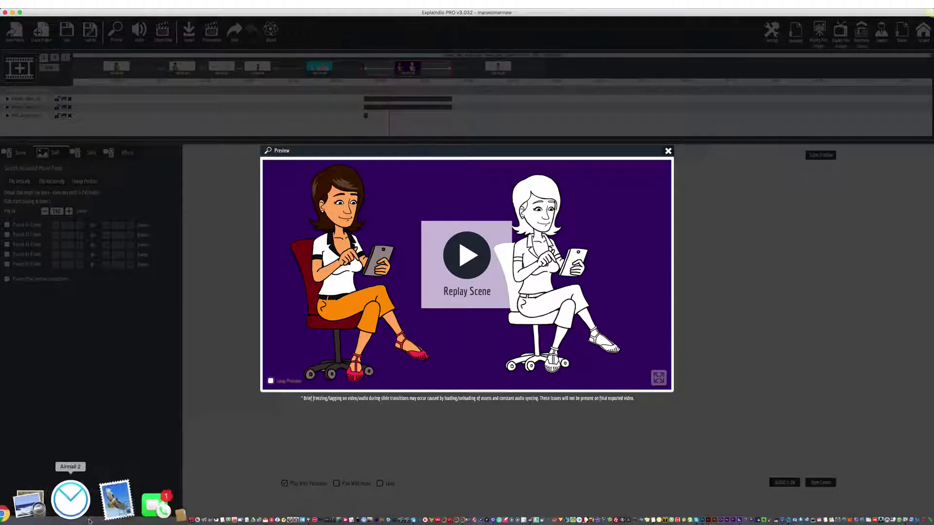
{"action": "left_click", "coordinate": [69, 500]}
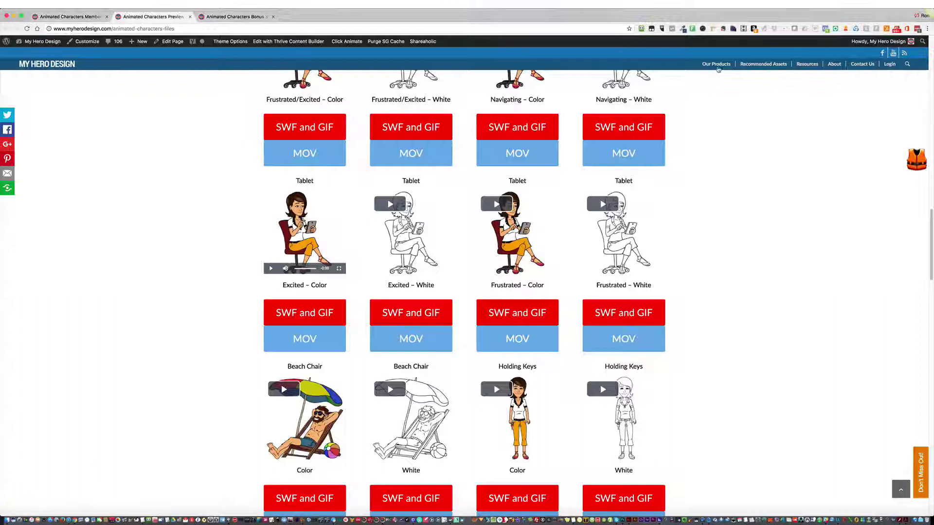
{"action": "mouse_move", "coordinate": [721, 66]}
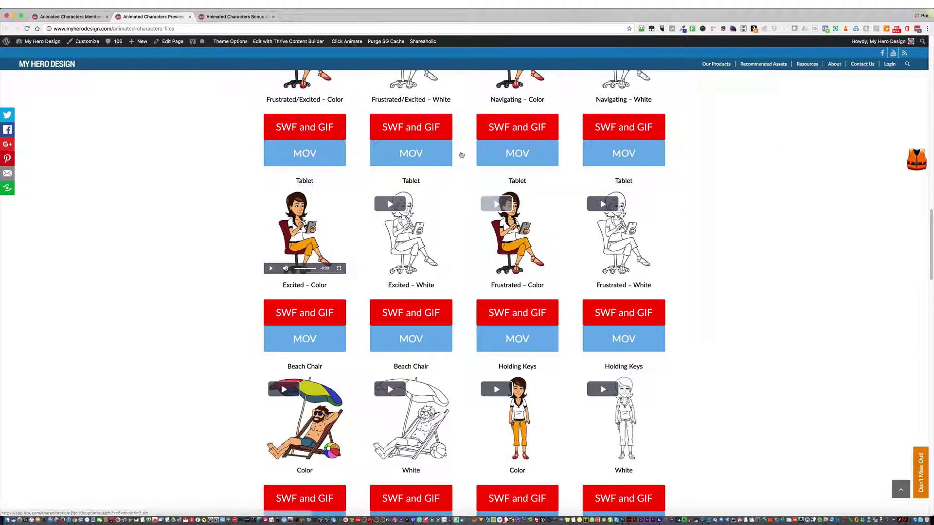
{"action": "mouse_move", "coordinate": [426, 516]}
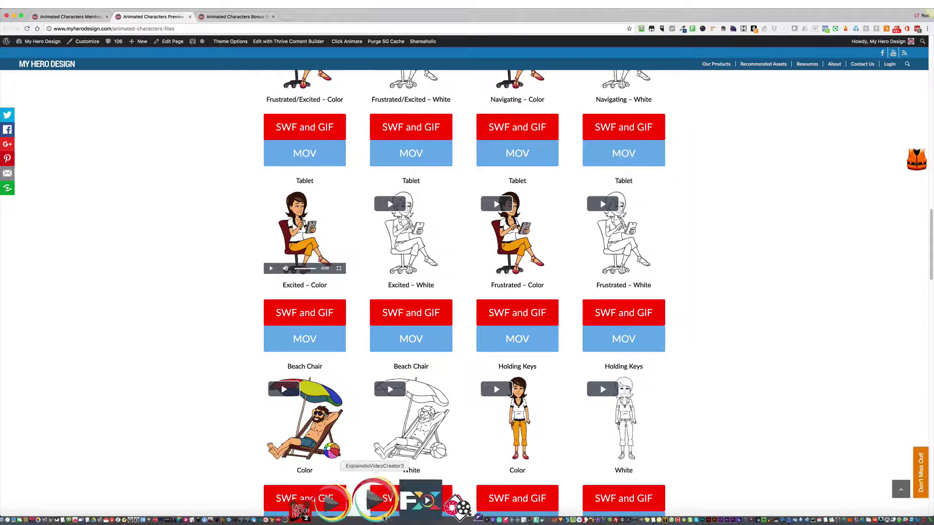
- Replay the scene of the color and white tablet women on purple in Explaindio, then close the preview
{"action": "left_click", "coordinate": [381, 499]}
{"action": "left_click", "coordinate": [467, 248]}
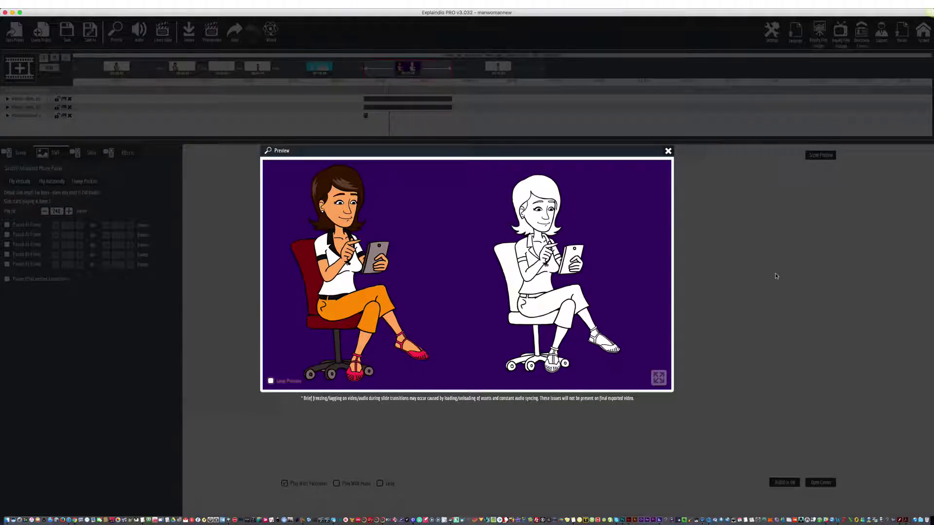
{"action": "left_click", "coordinate": [667, 150]}
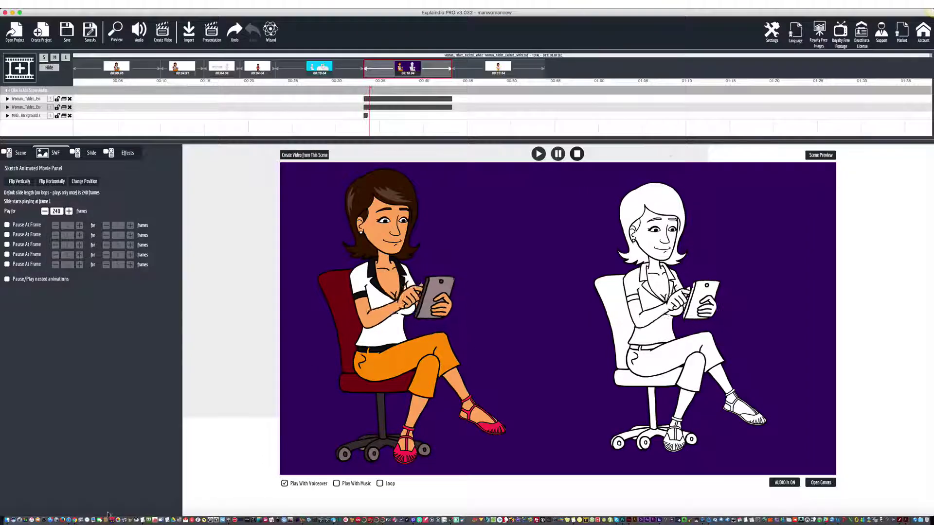
- Return to the My Hero Design animated characters page in Chrome and browse the character grid
{"action": "left_click", "coordinate": [67, 503]}
{"action": "scroll", "coordinate": [666, 340], "scroll_direction": "up", "scroll_amount": 20}
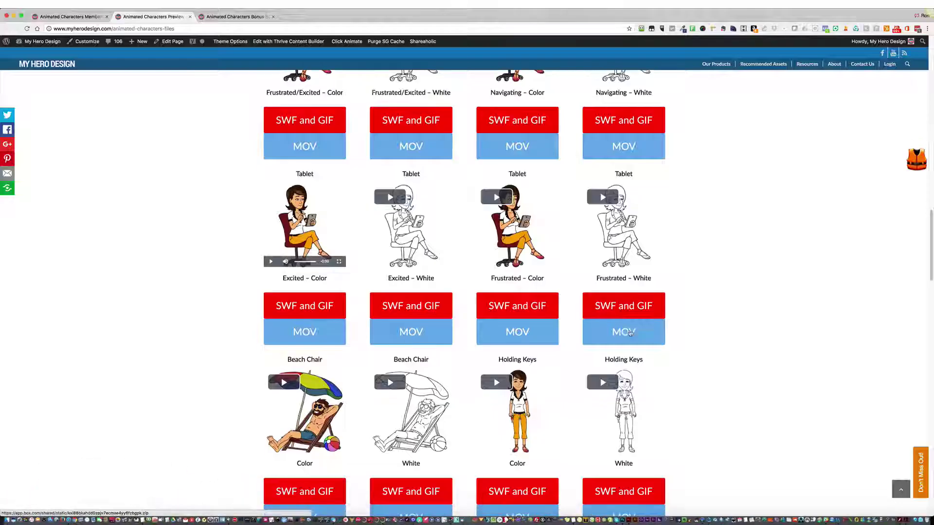
{"action": "scroll", "coordinate": [666, 342], "scroll_direction": "down", "scroll_amount": 20}
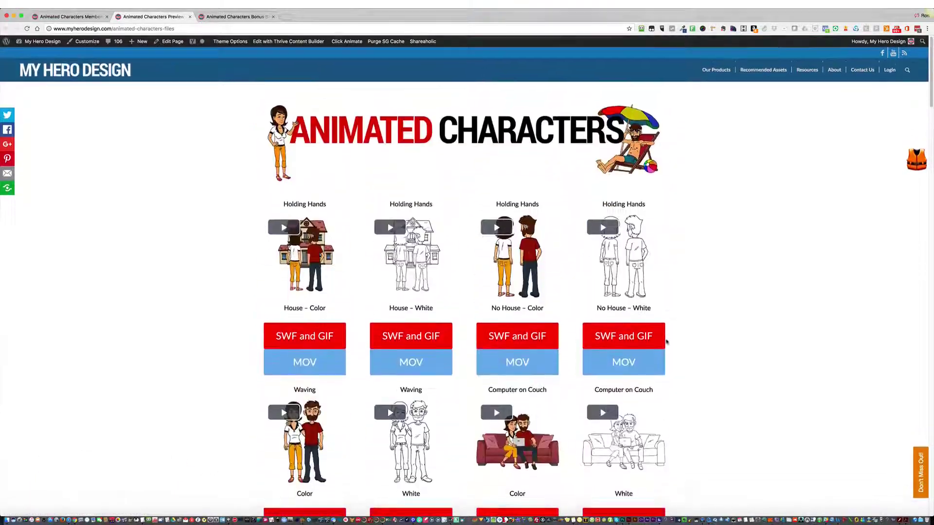
{"action": "scroll", "coordinate": [666, 342], "scroll_direction": "down", "scroll_amount": 20}
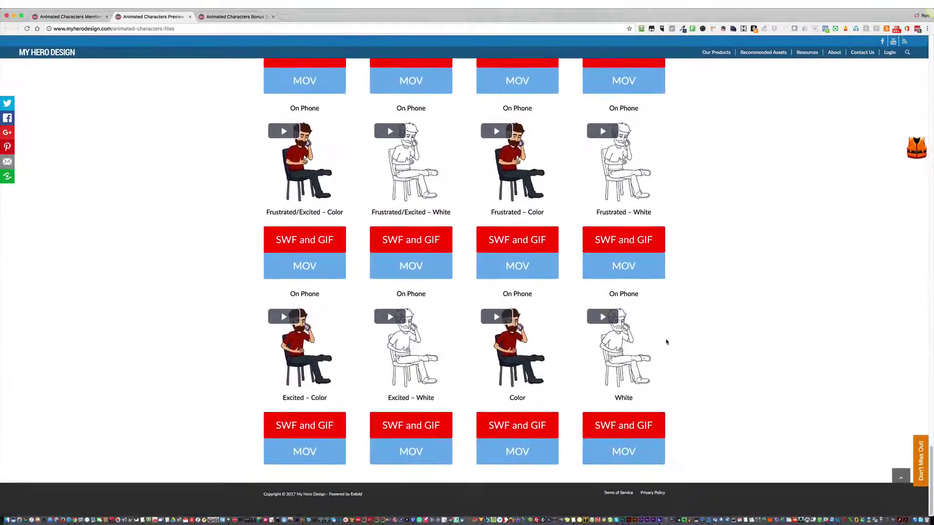
{"action": "scroll", "coordinate": [666, 341], "scroll_direction": "up", "scroll_amount": 1}
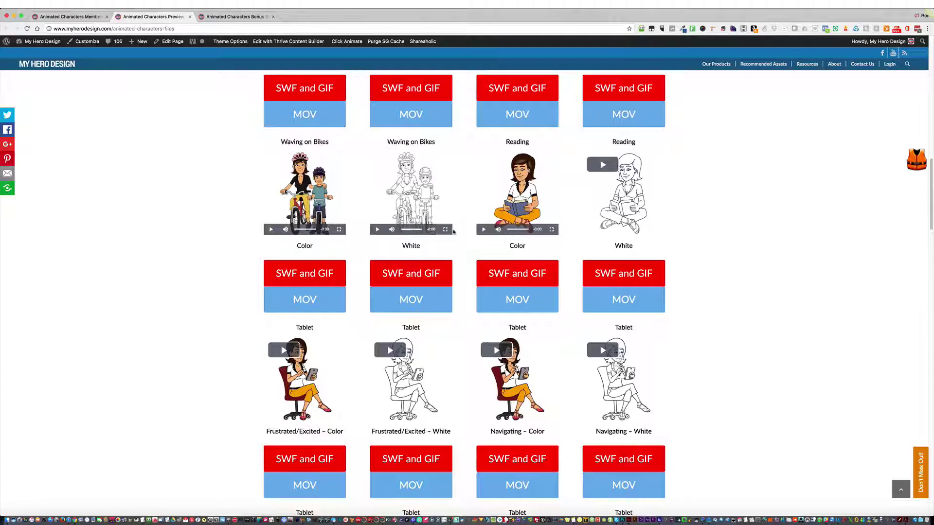
{"action": "scroll", "coordinate": [454, 232], "scroll_direction": "up", "scroll_amount": 10}
{"action": "scroll", "coordinate": [528, 299], "scroll_direction": "up", "scroll_amount": 5}
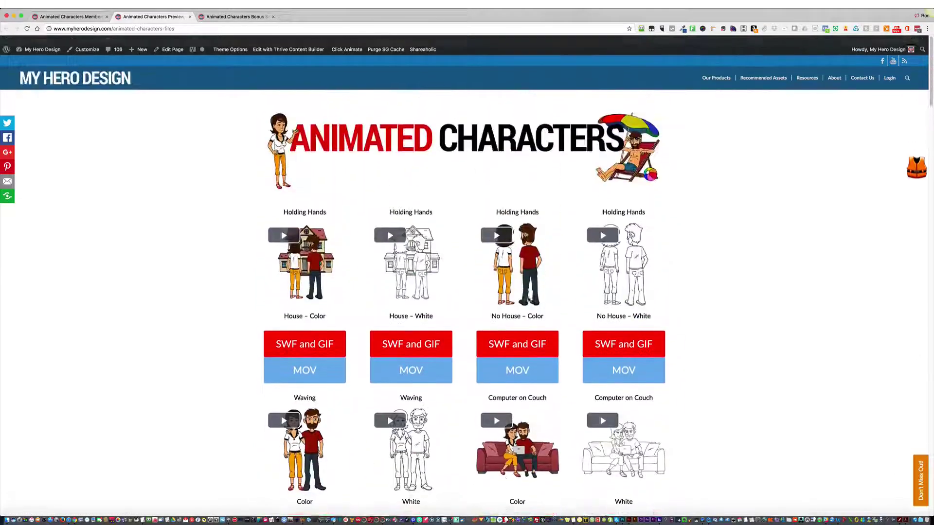
{"action": "scroll", "coordinate": [528, 299], "scroll_direction": "down", "scroll_amount": 20}
{"action": "scroll", "coordinate": [528, 299], "scroll_direction": "up", "scroll_amount": 15}
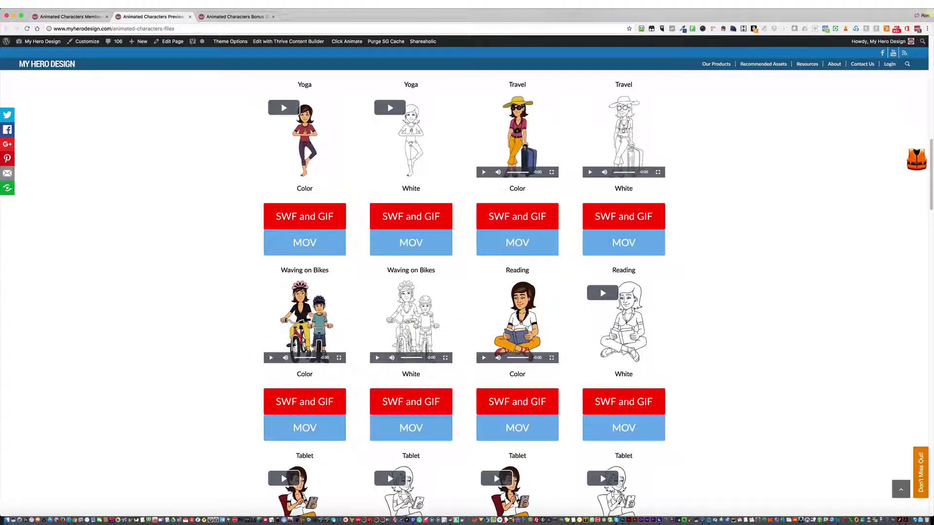
{"action": "scroll", "coordinate": [554, 263], "scroll_direction": "up", "scroll_amount": 10}
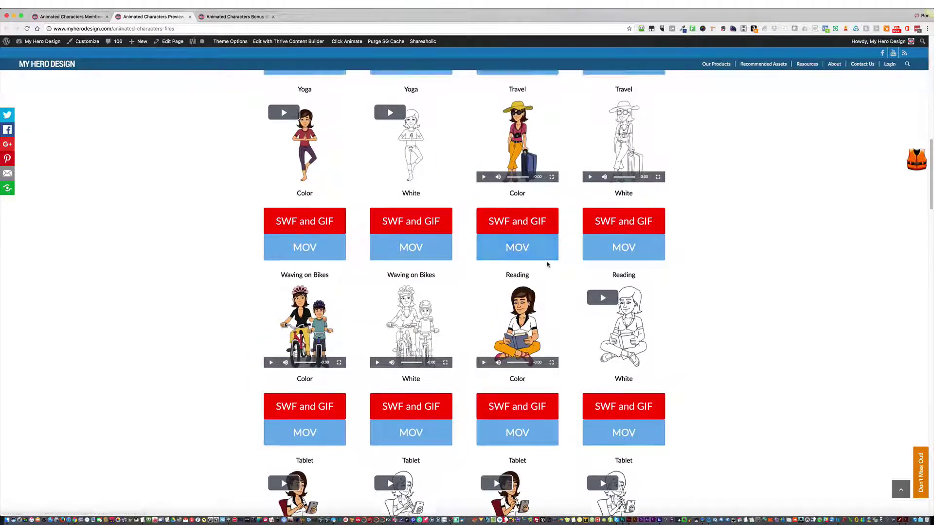
{"action": "scroll", "coordinate": [562, 263], "scroll_direction": "down", "scroll_amount": 15}
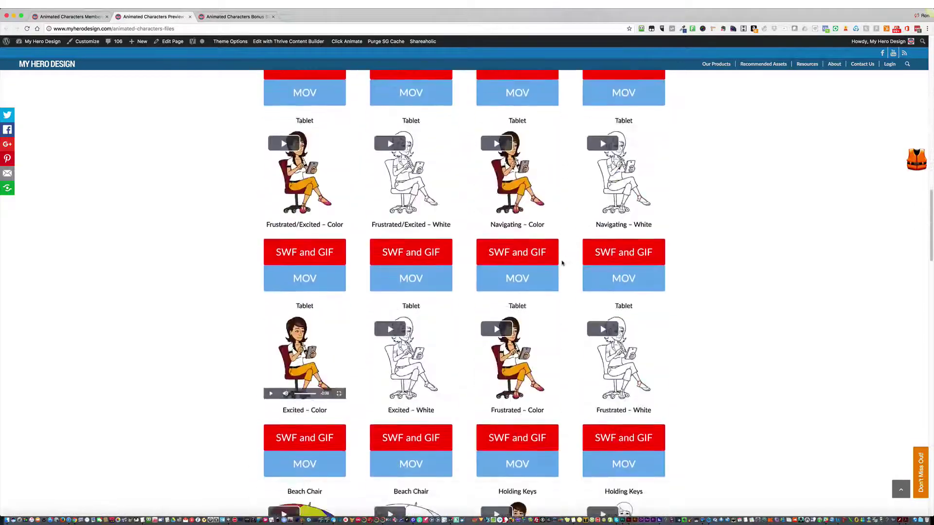
{"action": "scroll", "coordinate": [562, 263], "scroll_direction": "up", "scroll_amount": 8}
{"action": "scroll", "coordinate": [561, 263], "scroll_direction": "up", "scroll_amount": 15}
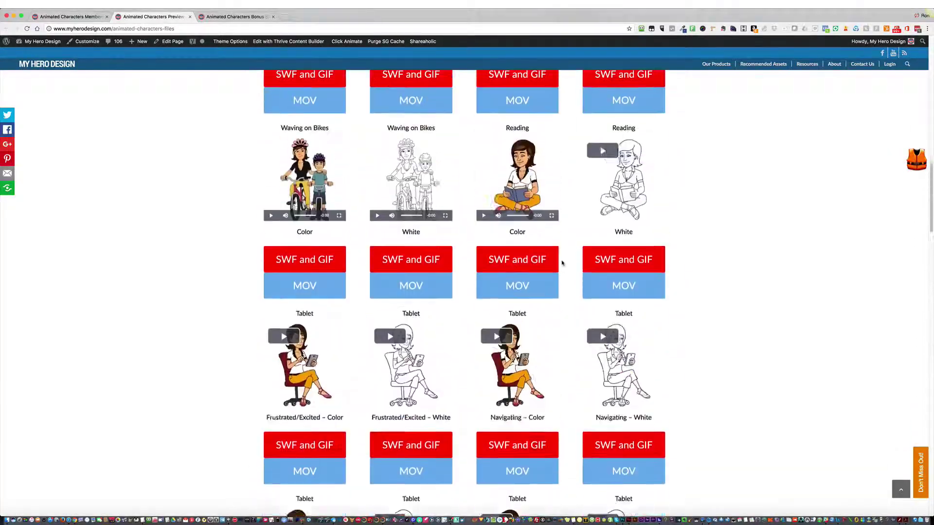
{"action": "scroll", "coordinate": [765, 255], "scroll_direction": "up", "scroll_amount": 5}
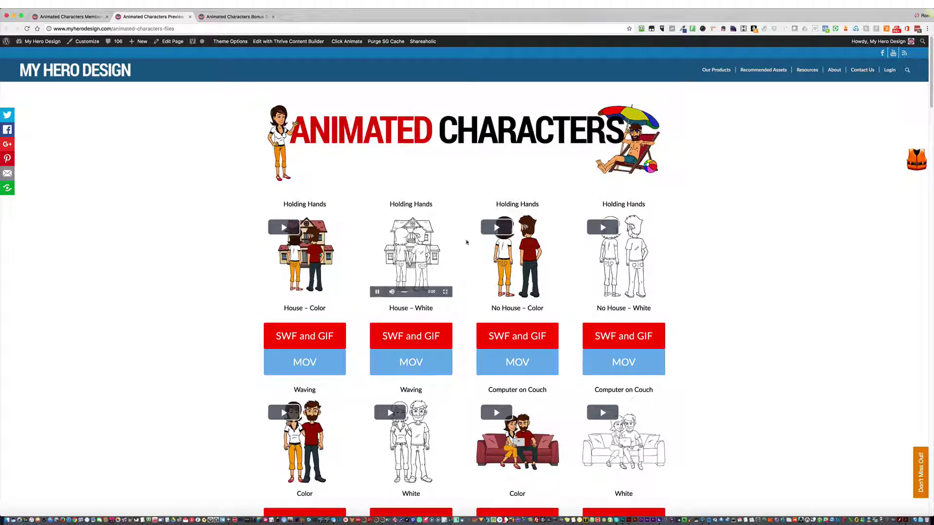
- Play the No House – Color and No House – White preview videos
{"action": "left_click", "coordinate": [500, 232]}
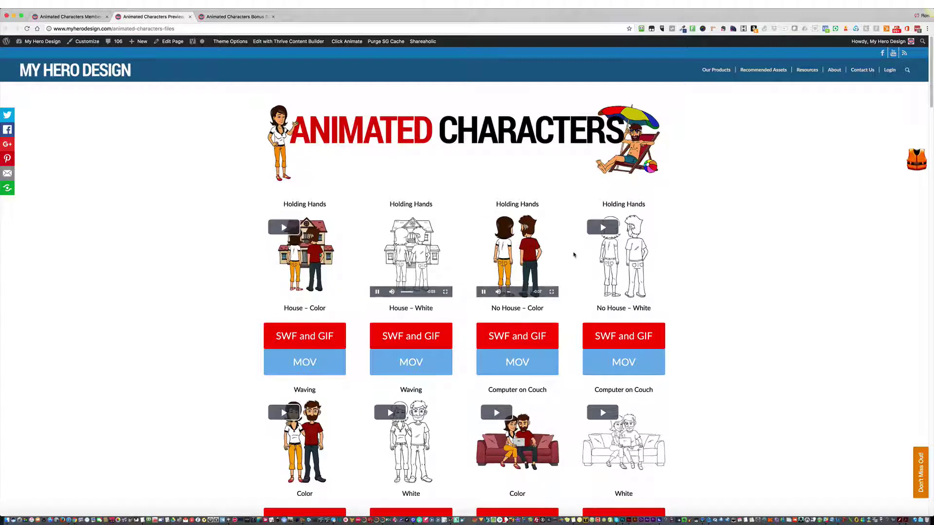
{"action": "scroll", "coordinate": [574, 254], "scroll_direction": "down", "scroll_amount": 1}
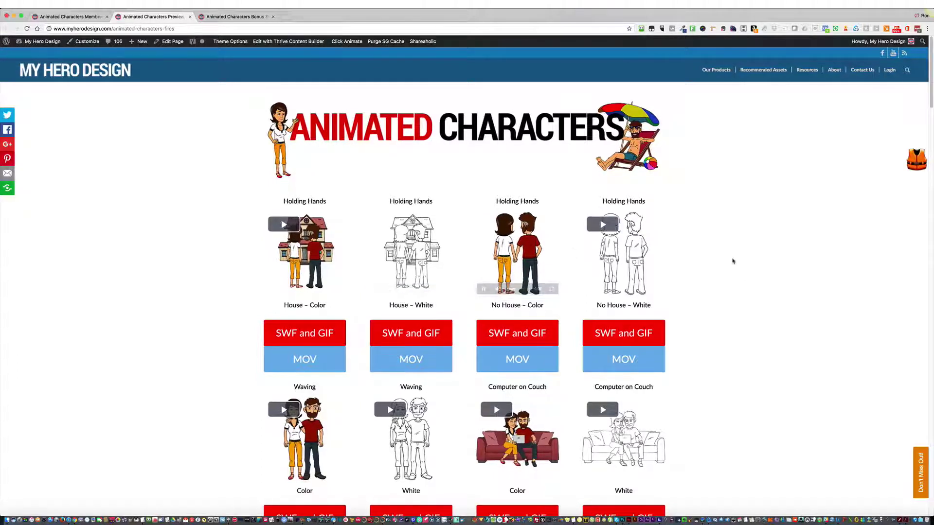
{"action": "left_click", "coordinate": [602, 225]}
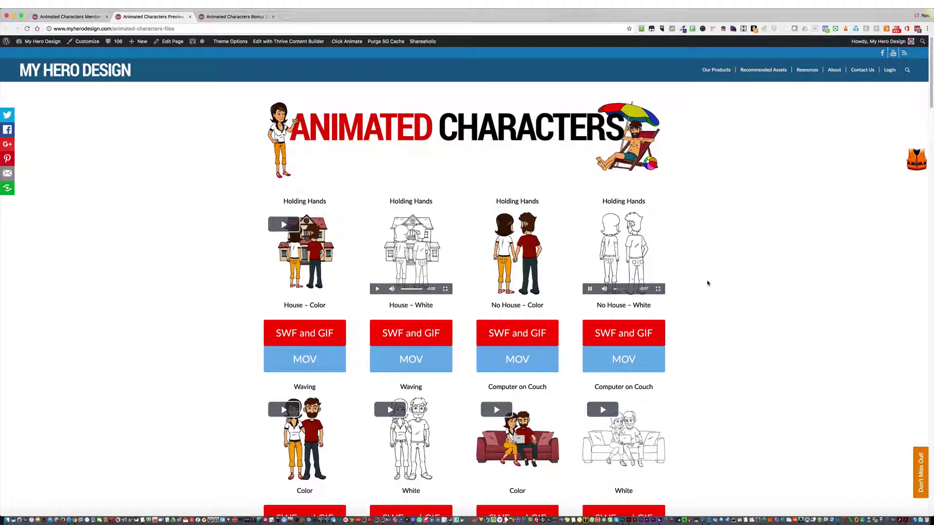
{"action": "scroll", "coordinate": [702, 281], "scroll_direction": "down", "scroll_amount": 1}
{"action": "scroll", "coordinate": [702, 280], "scroll_direction": "down", "scroll_amount": 5}
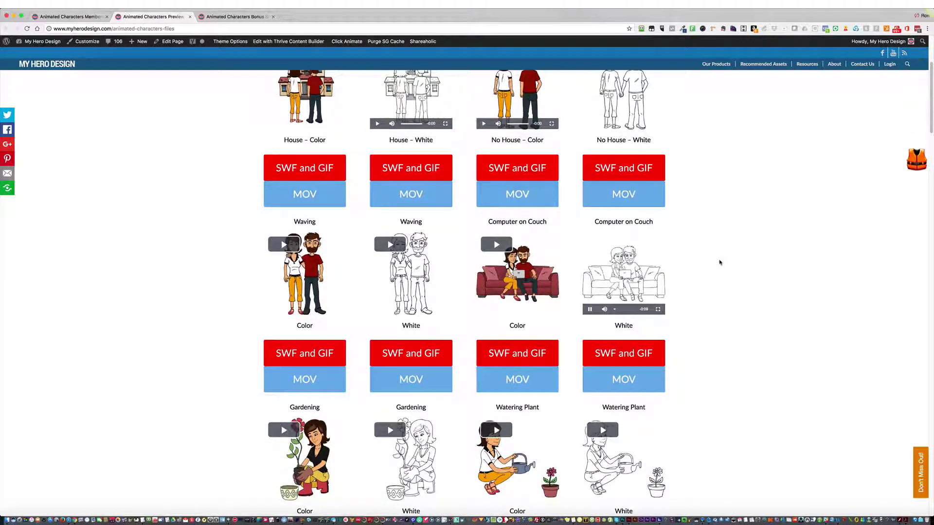
{"action": "scroll", "coordinate": [719, 263], "scroll_direction": "up", "scroll_amount": 6}
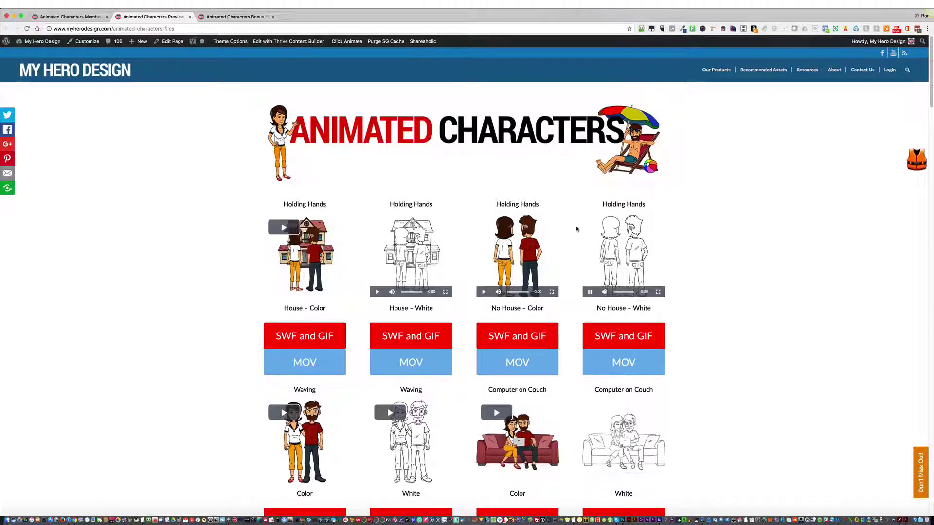
- Pause the No House – White video and browse the Holding Hands, Waving and Computer on Couch poses
{"action": "left_click", "coordinate": [606, 229]}
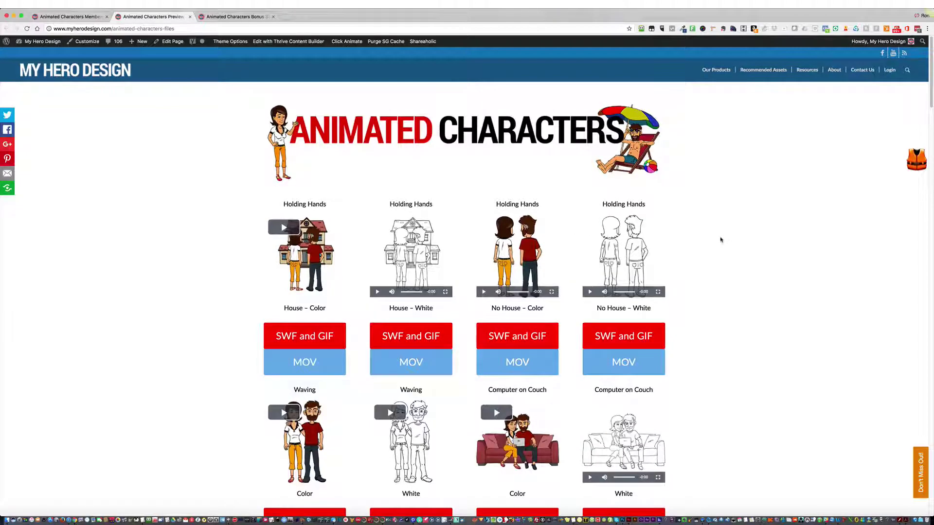
{"action": "scroll", "coordinate": [715, 240], "scroll_direction": "down", "scroll_amount": 7}
{"action": "scroll", "coordinate": [715, 241], "scroll_direction": "down", "scroll_amount": 8}
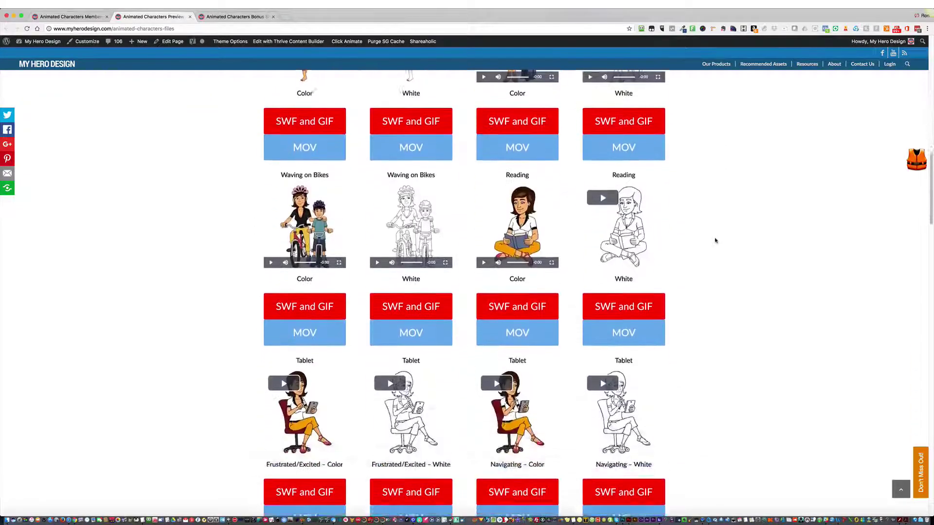
{"action": "scroll", "coordinate": [714, 240], "scroll_direction": "up", "scroll_amount": 15}
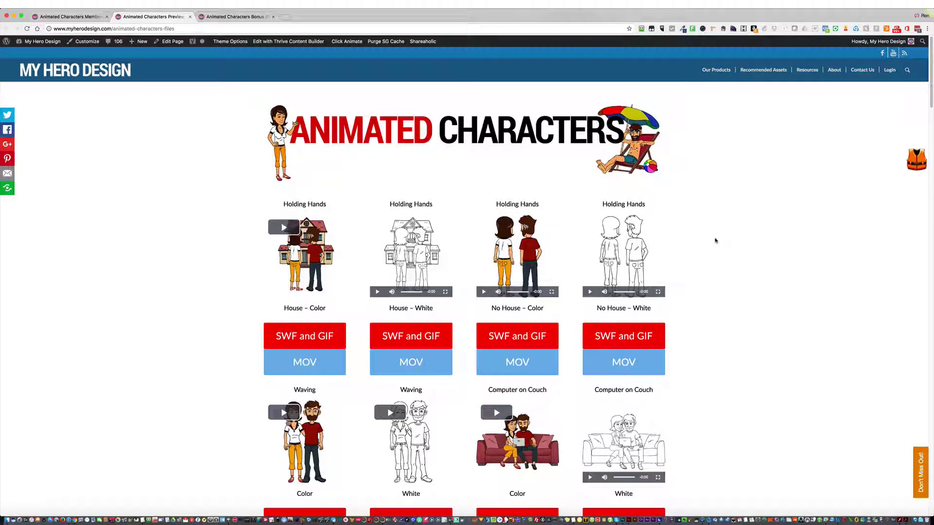